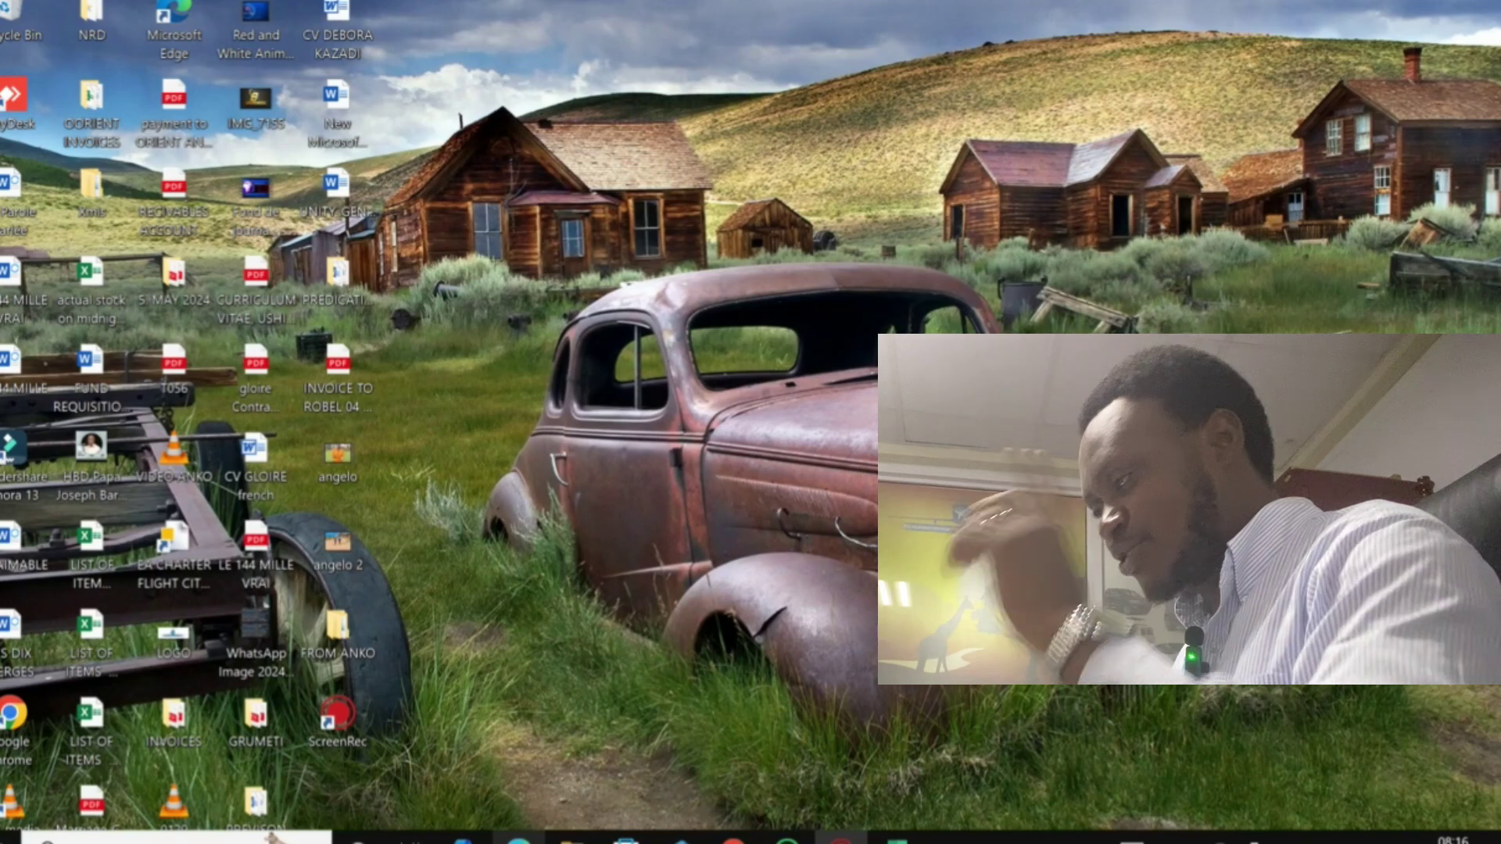
- Open Chrome with the first profile and search Google for "i love pdf" in a new tab
{"action": "left_click", "coordinate": [733, 842]}
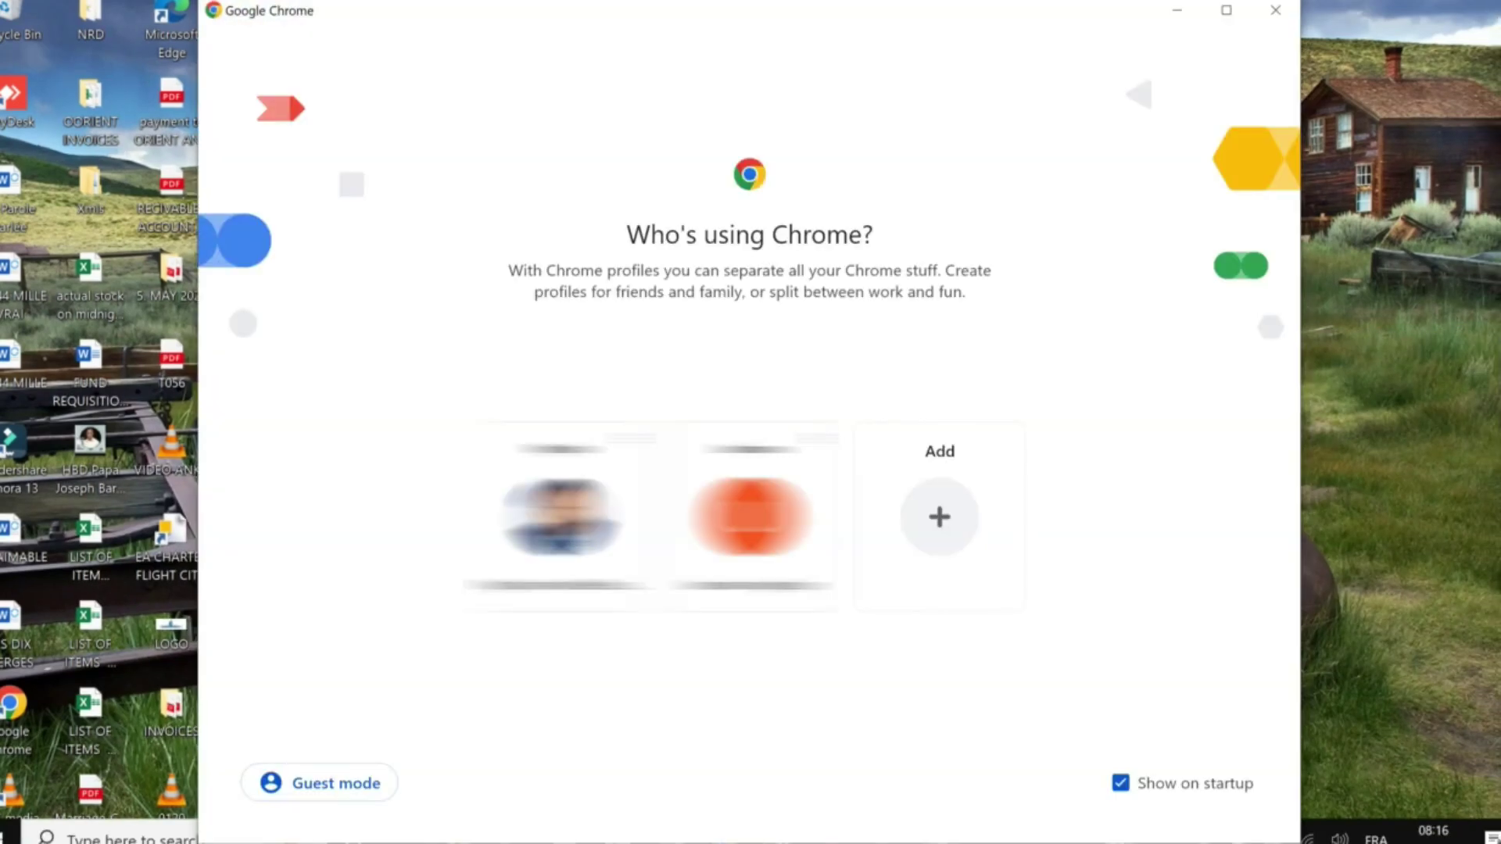
{"action": "left_click", "coordinate": [560, 516]}
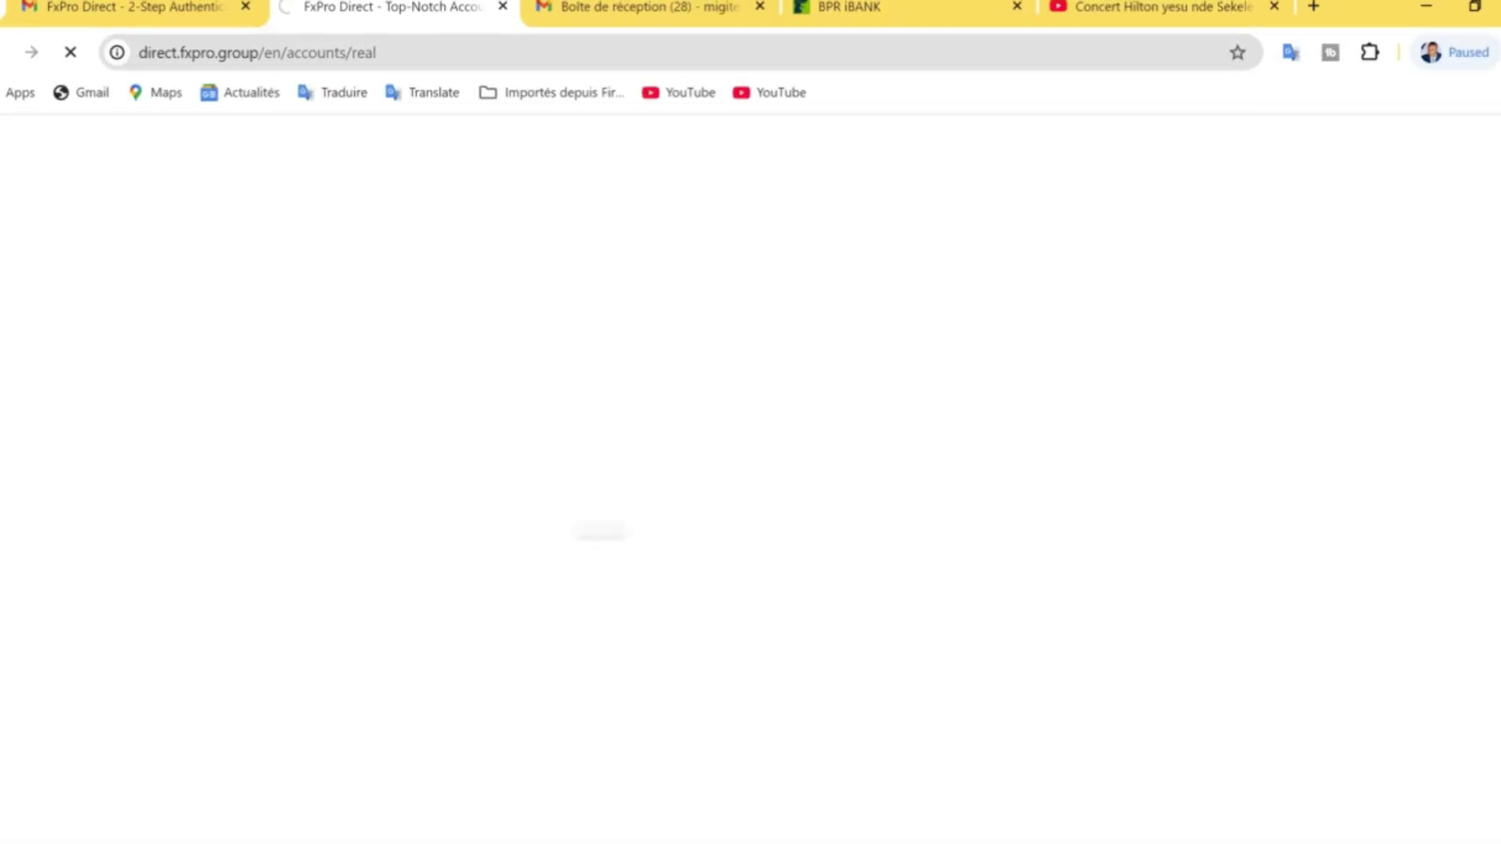
{"action": "left_click", "coordinate": [1313, 10]}
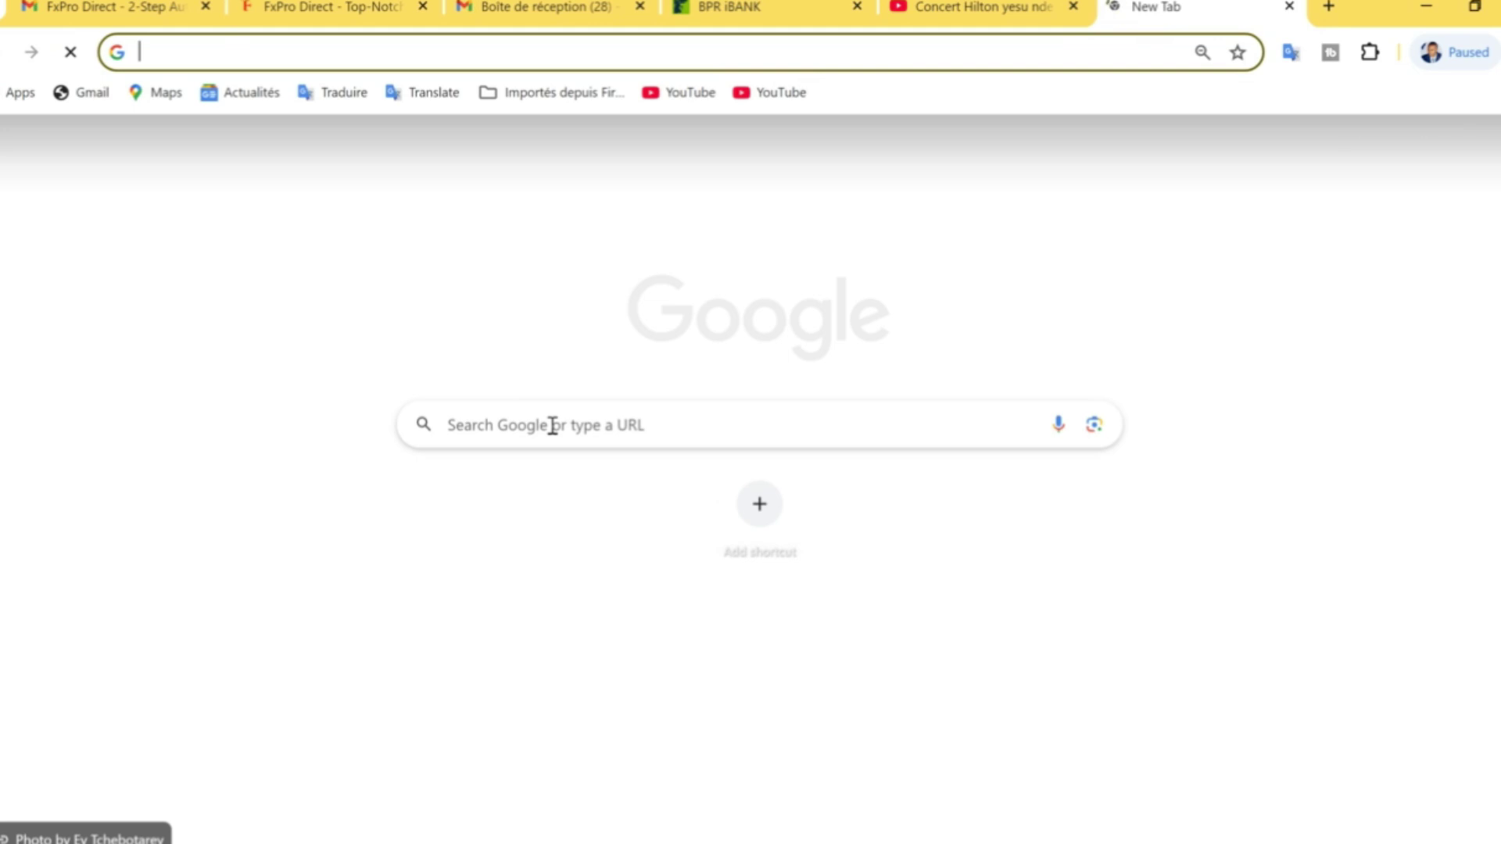
{"action": "left_click", "coordinate": [552, 425]}
{"action": "type", "text": "I LOVE"}
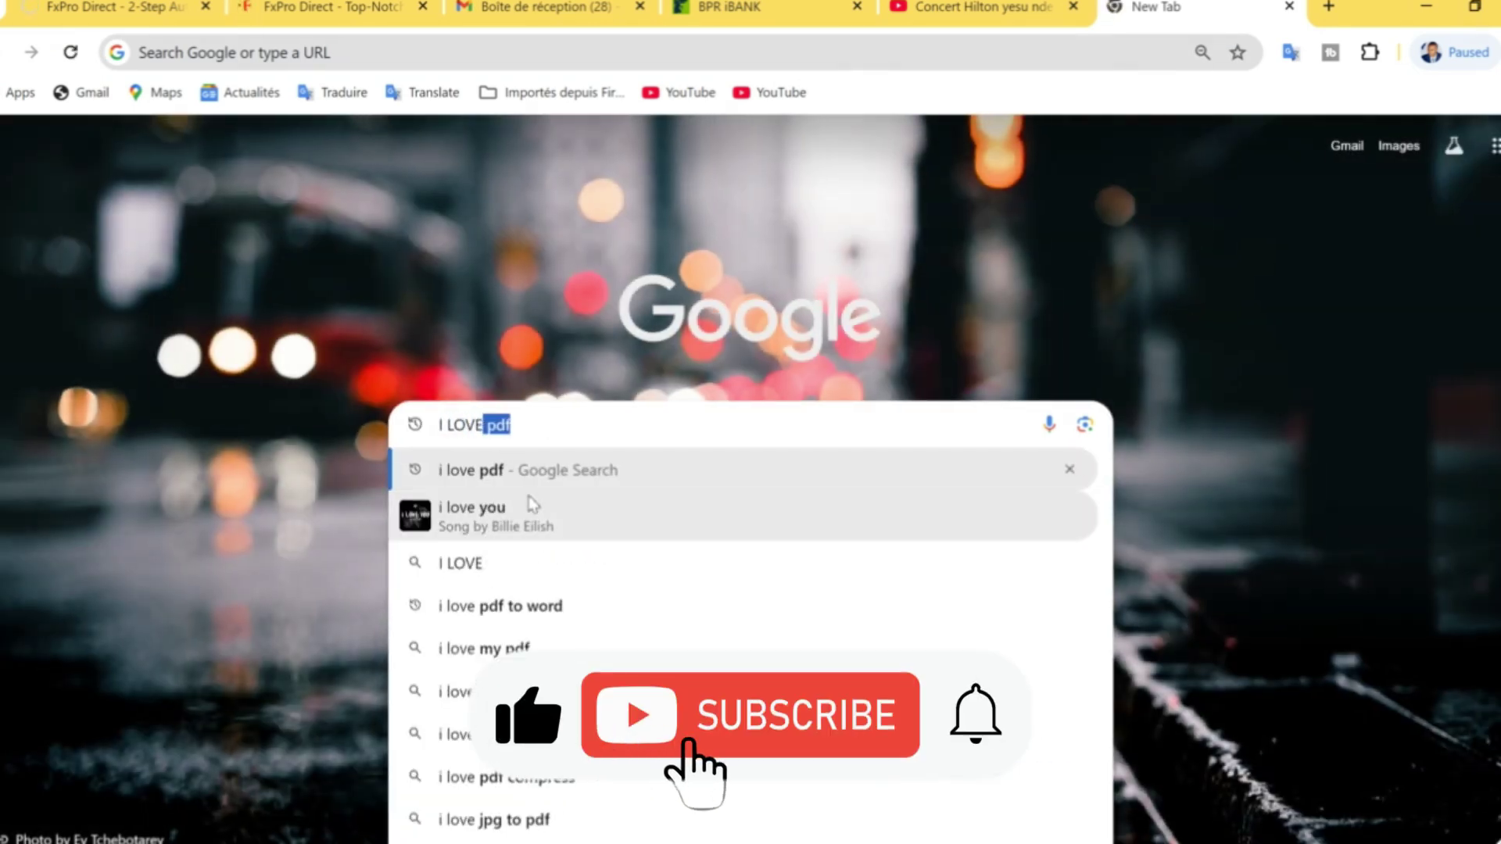
{"action": "left_click", "coordinate": [505, 469]}
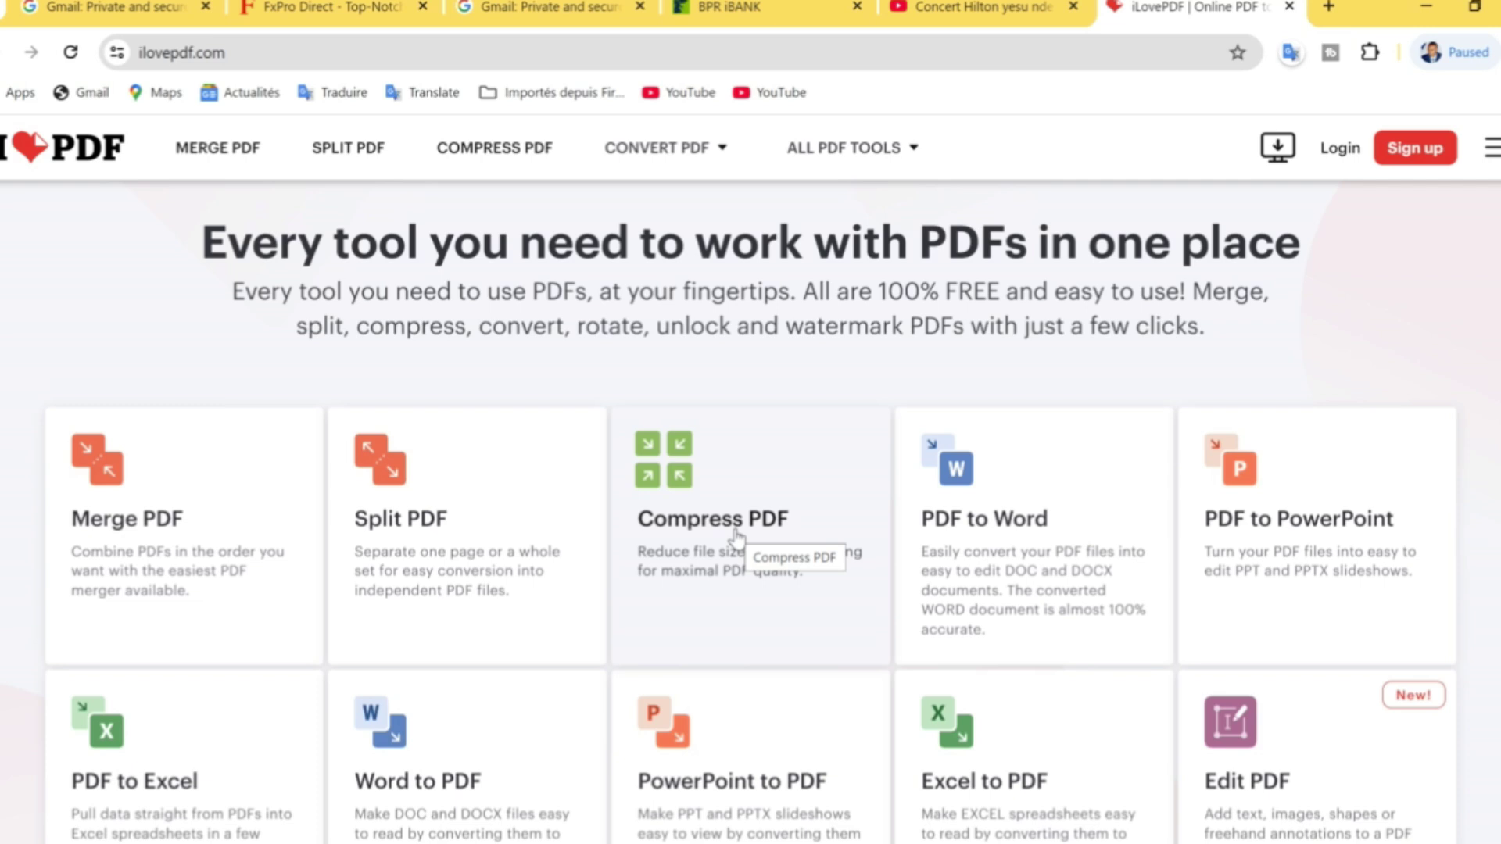
- Upload Le mariage.pdf from the Downloads folder to iLovePDF's PDF to Word tool and convert it to WORD
{"action": "left_click", "coordinate": [982, 529]}
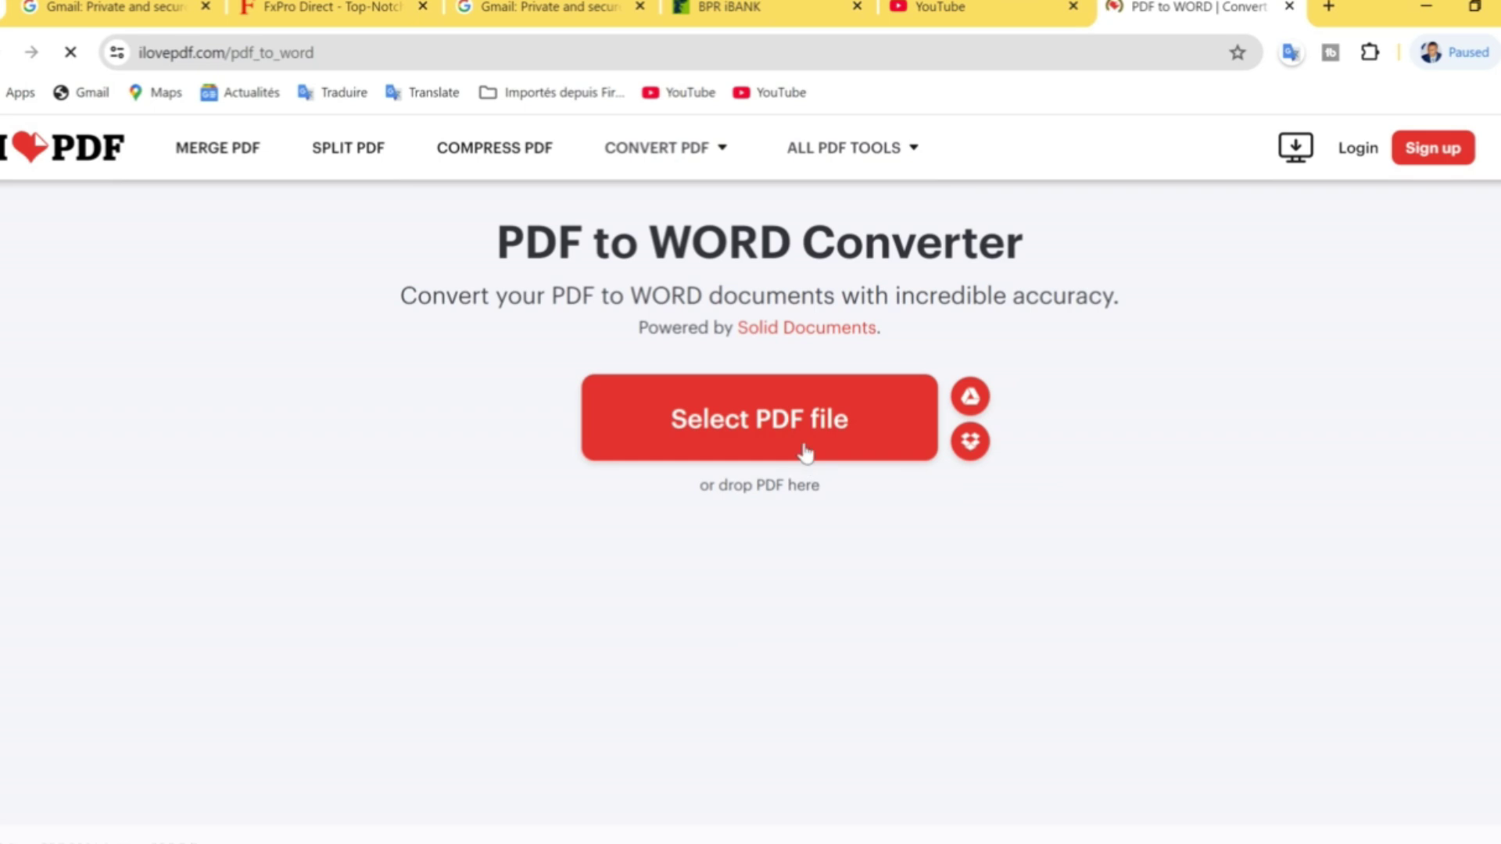
{"action": "left_click", "coordinate": [740, 434]}
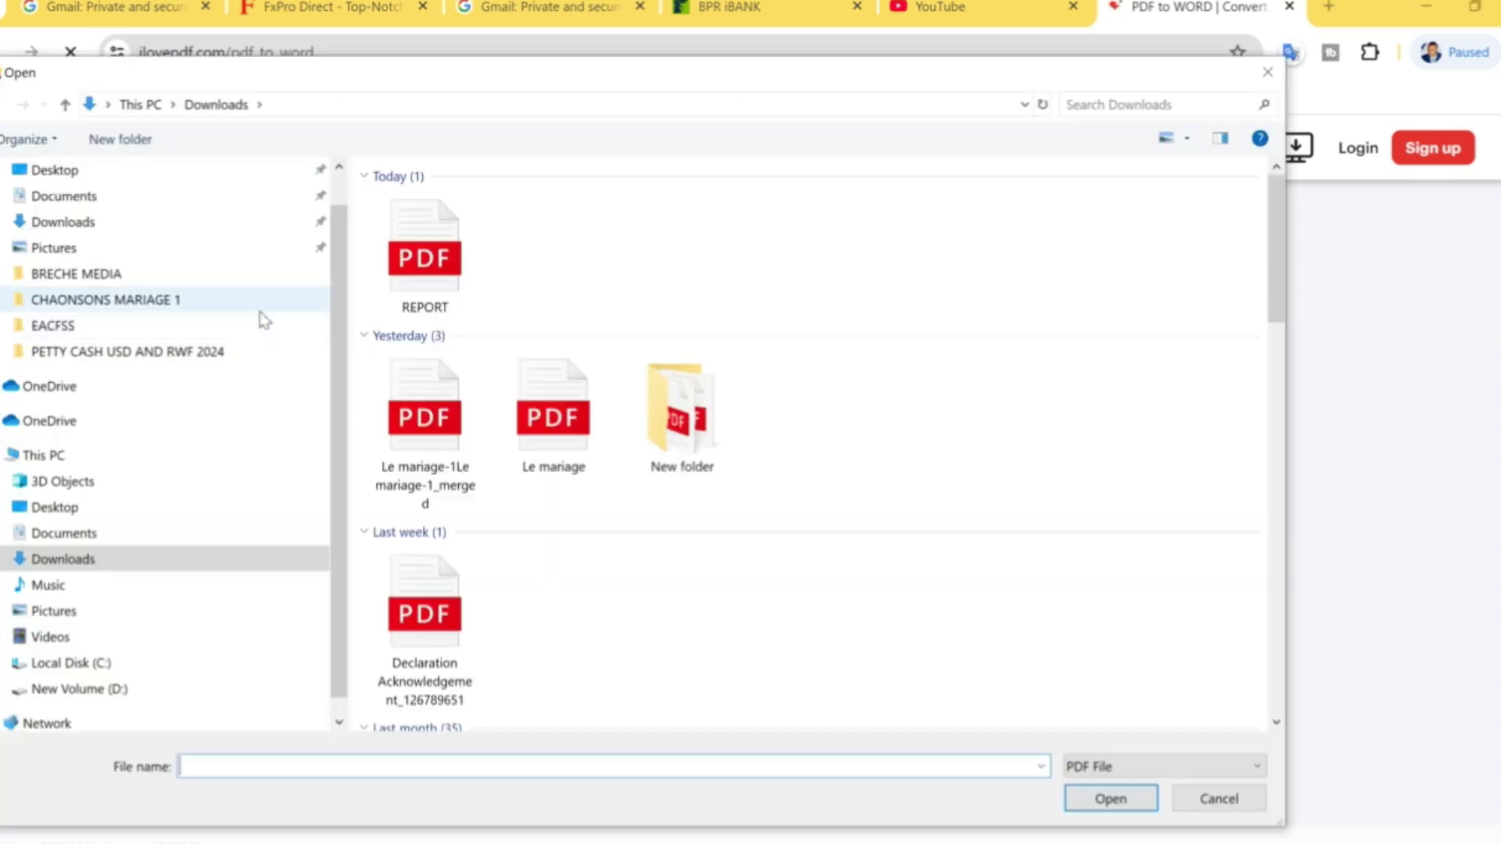
{"action": "left_click", "coordinate": [62, 226]}
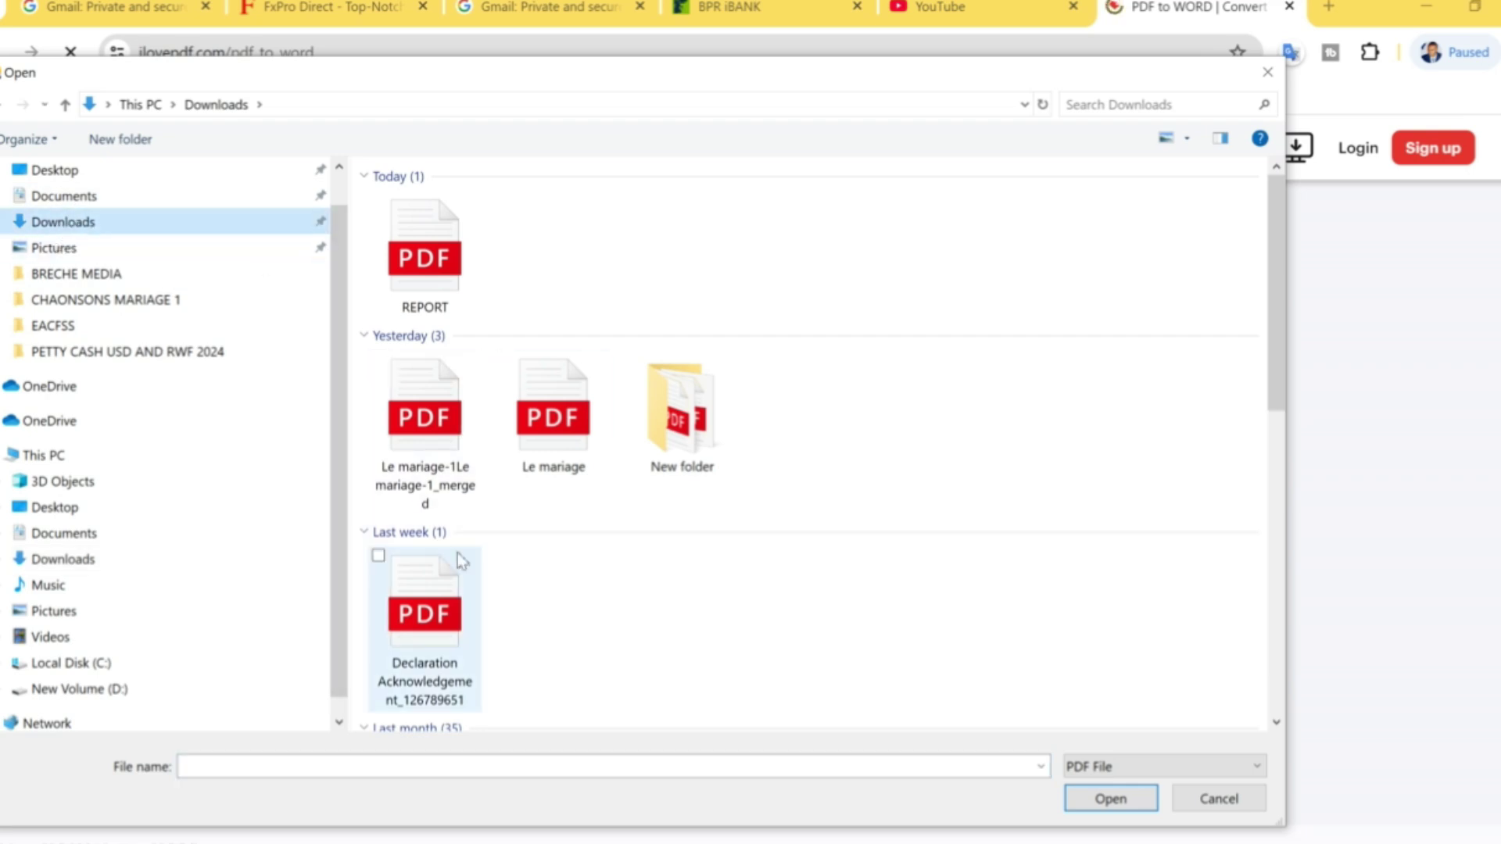
{"action": "left_click", "coordinate": [558, 447]}
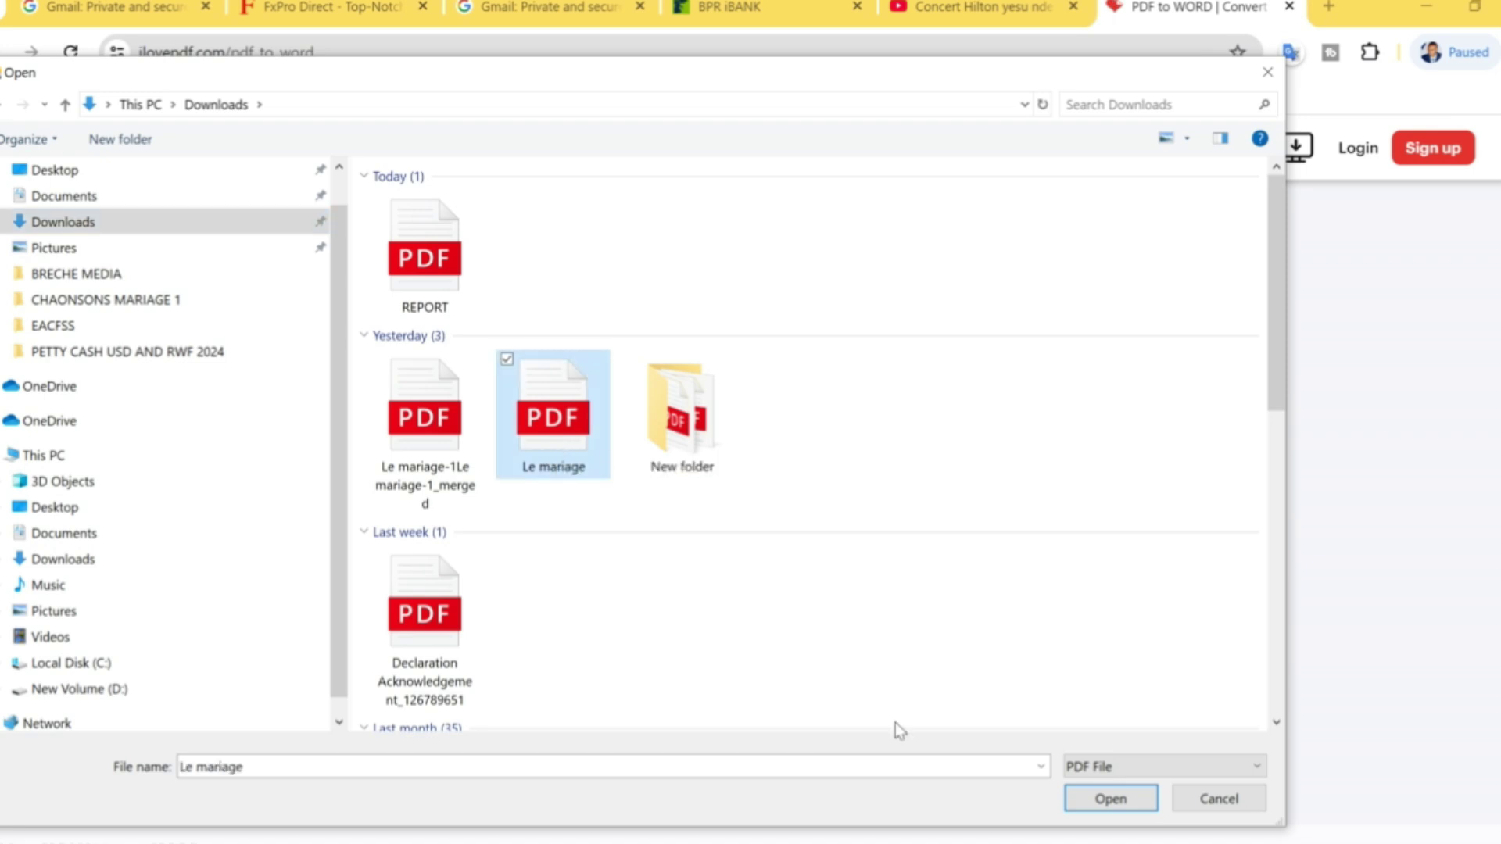
{"action": "left_click", "coordinate": [1104, 801]}
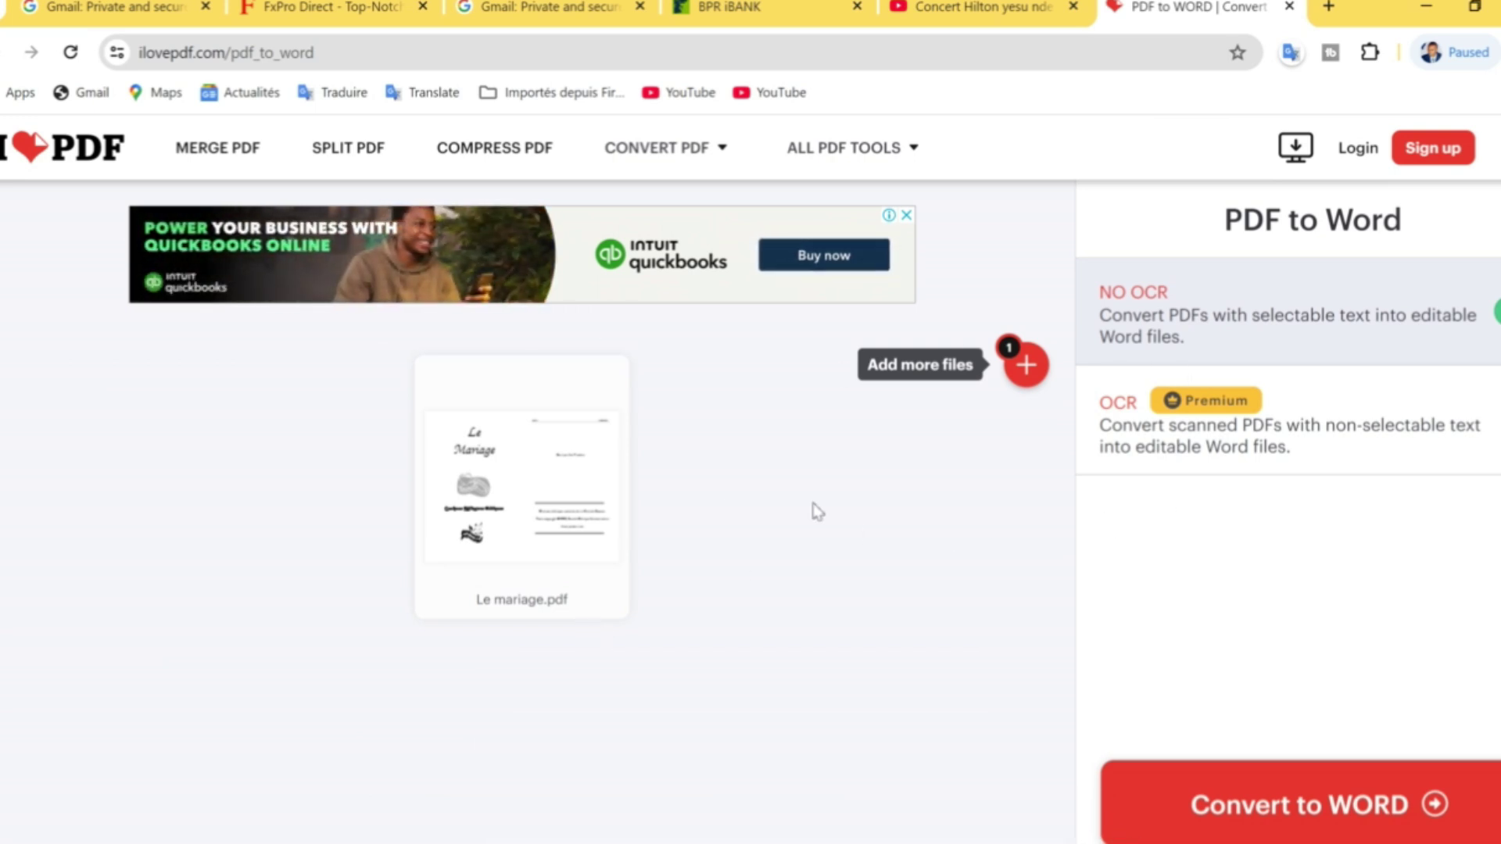
{"action": "left_click", "coordinate": [1253, 825]}
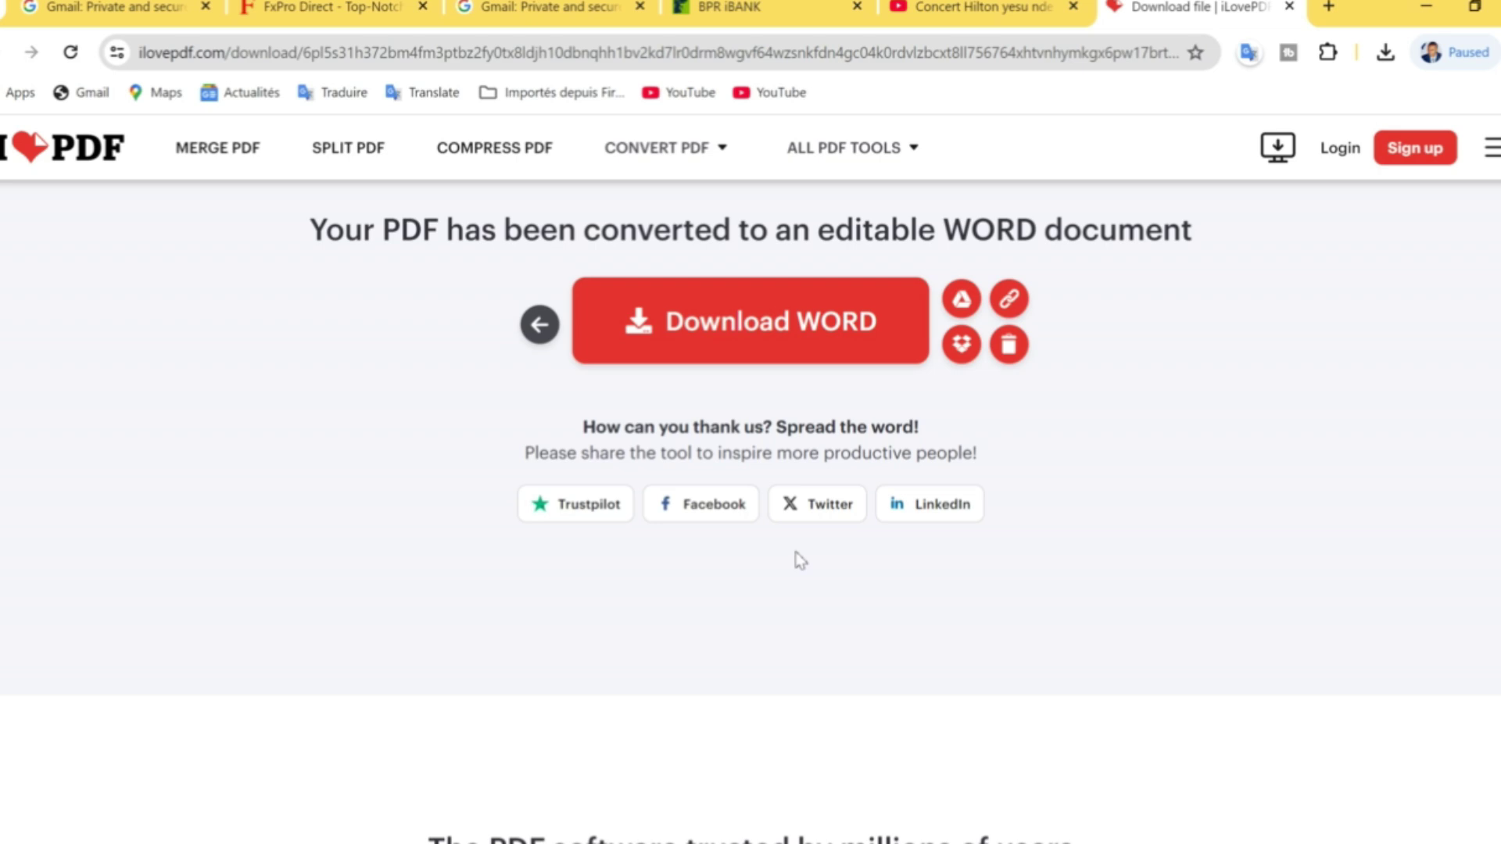
- Open the converted Le mariage Word document from the Downloads folder in Word and enable editing
{"action": "left_click", "coordinate": [1385, 61]}
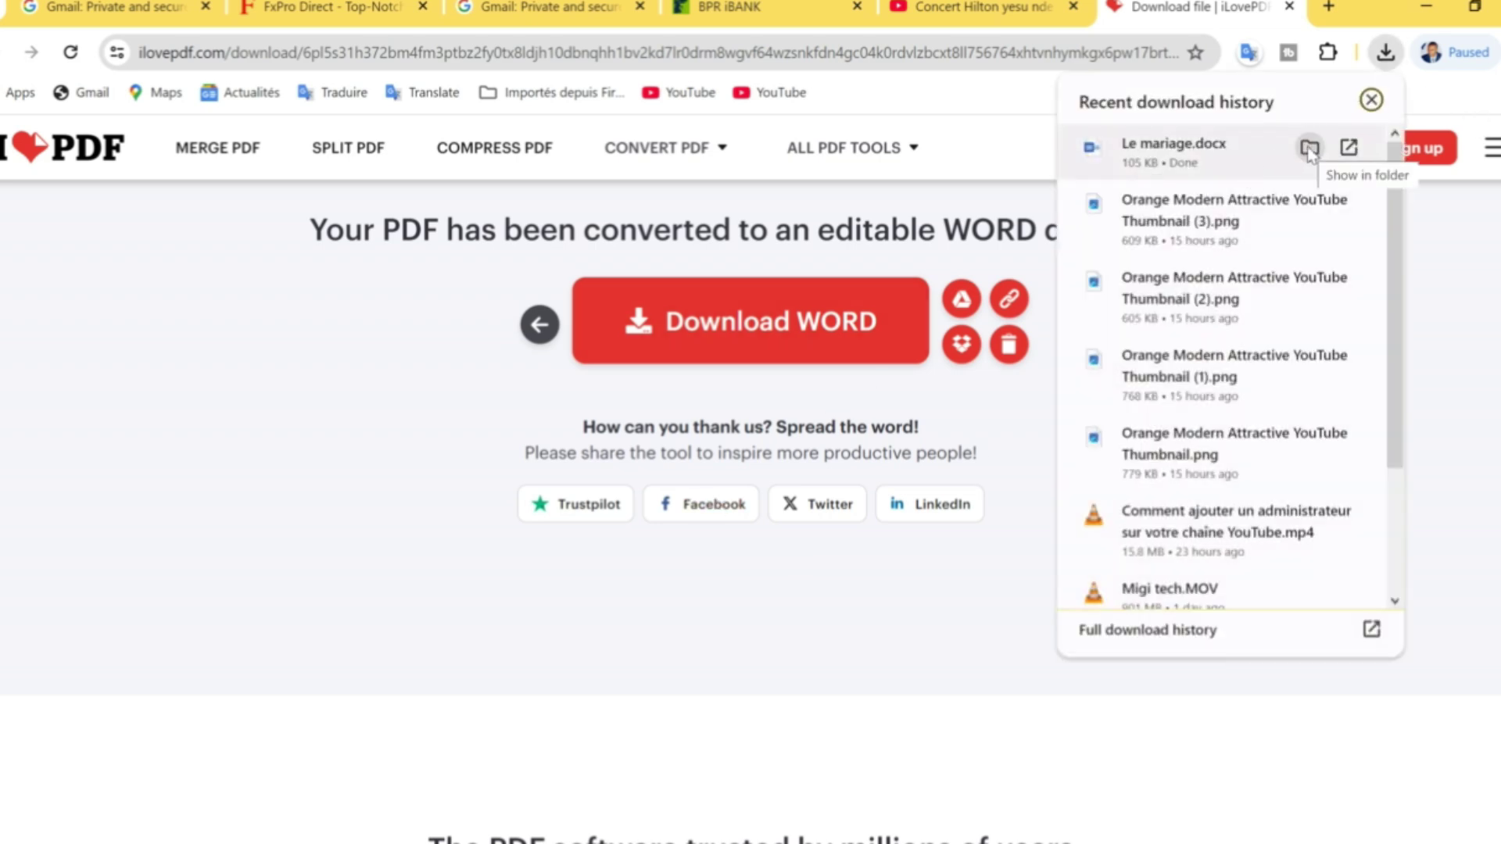
{"action": "left_click", "coordinate": [1309, 148]}
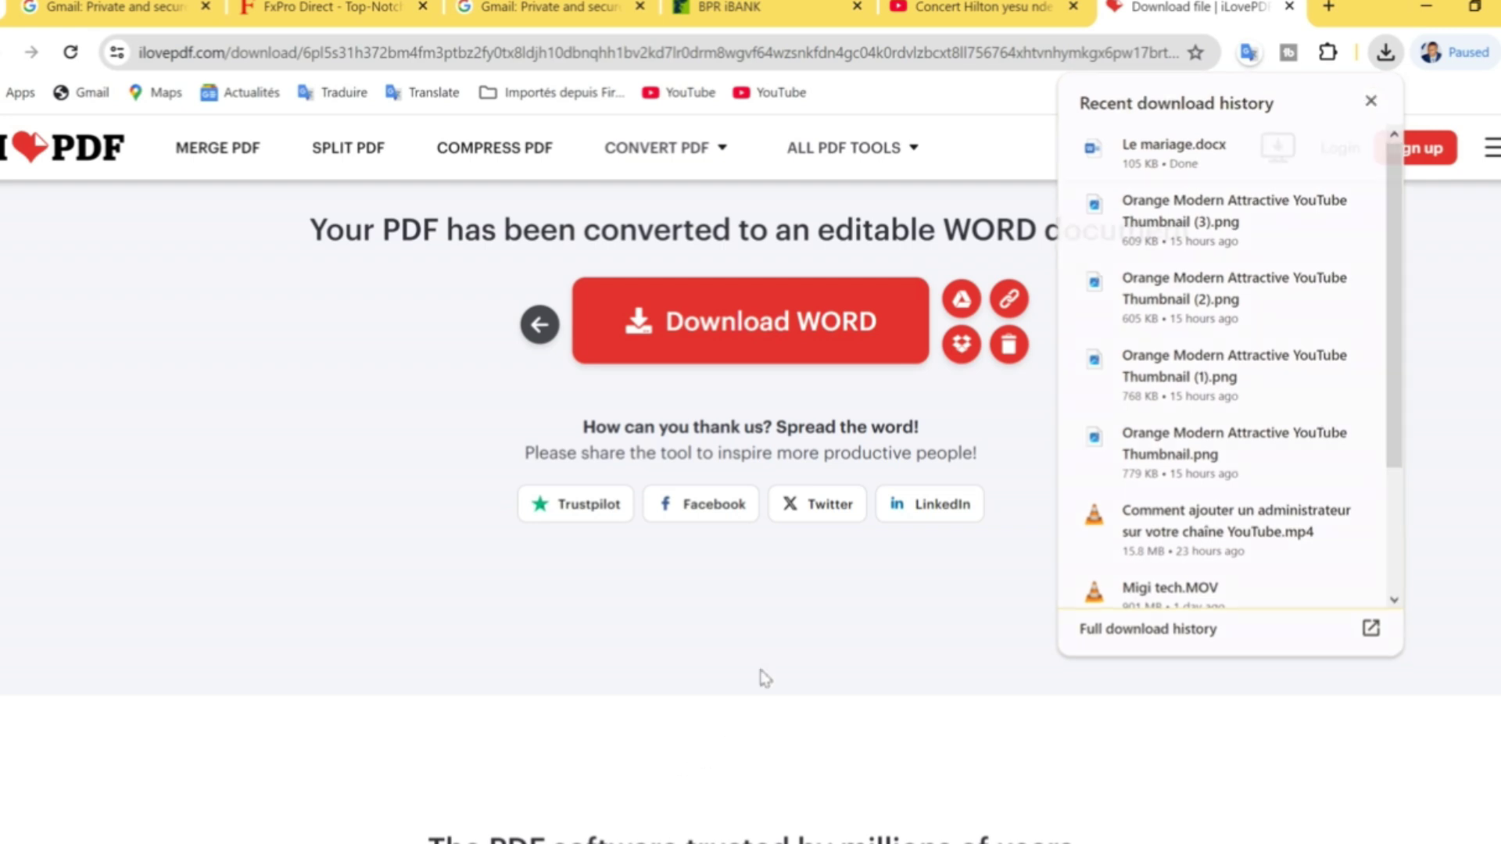
{"action": "left_click", "coordinate": [760, 708]}
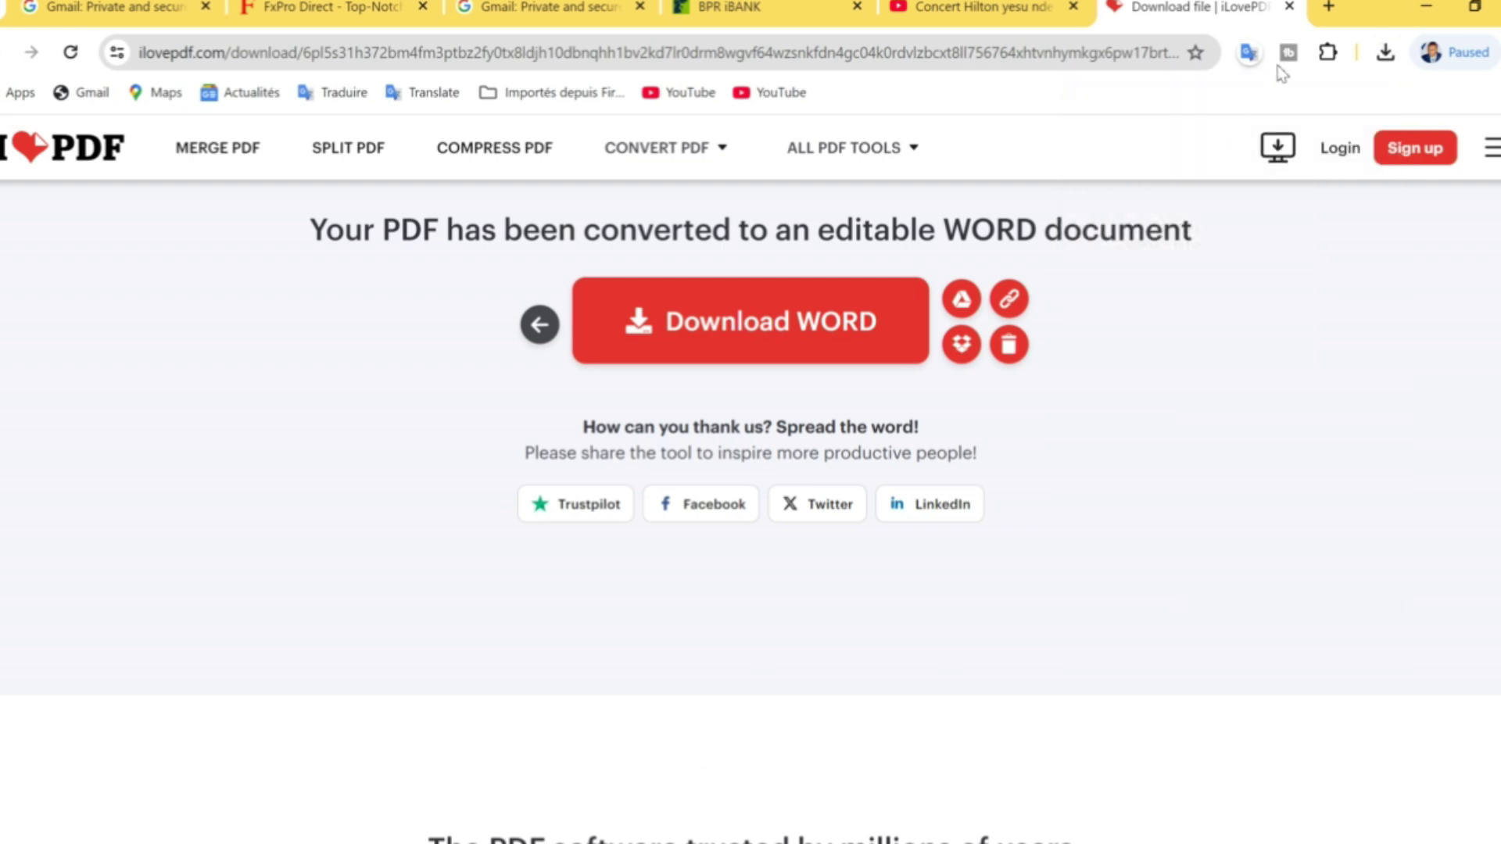
{"action": "left_click", "coordinate": [1419, 7]}
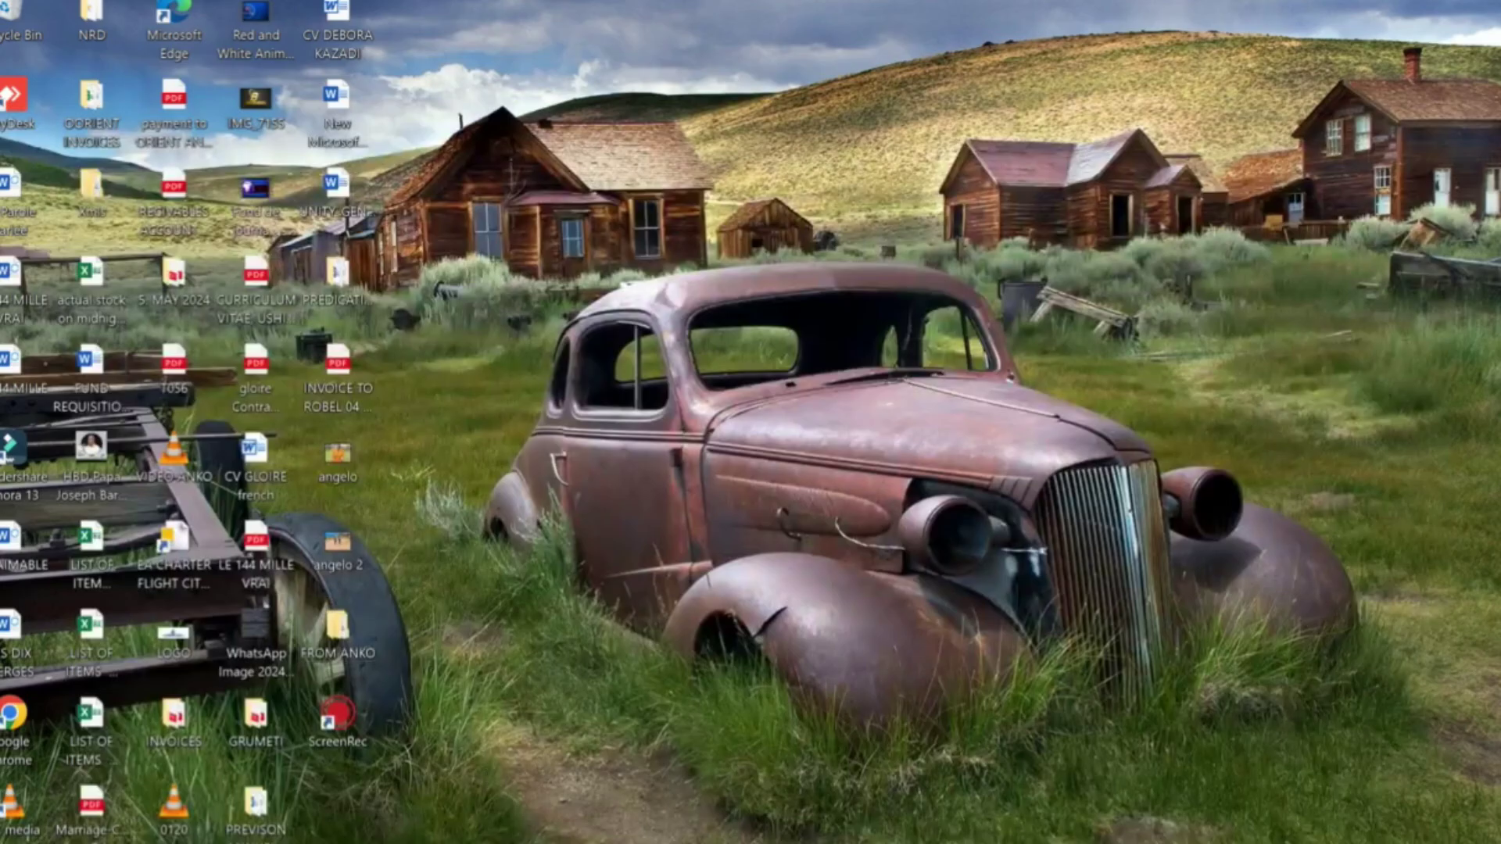
{"action": "left_click", "coordinate": [573, 840]}
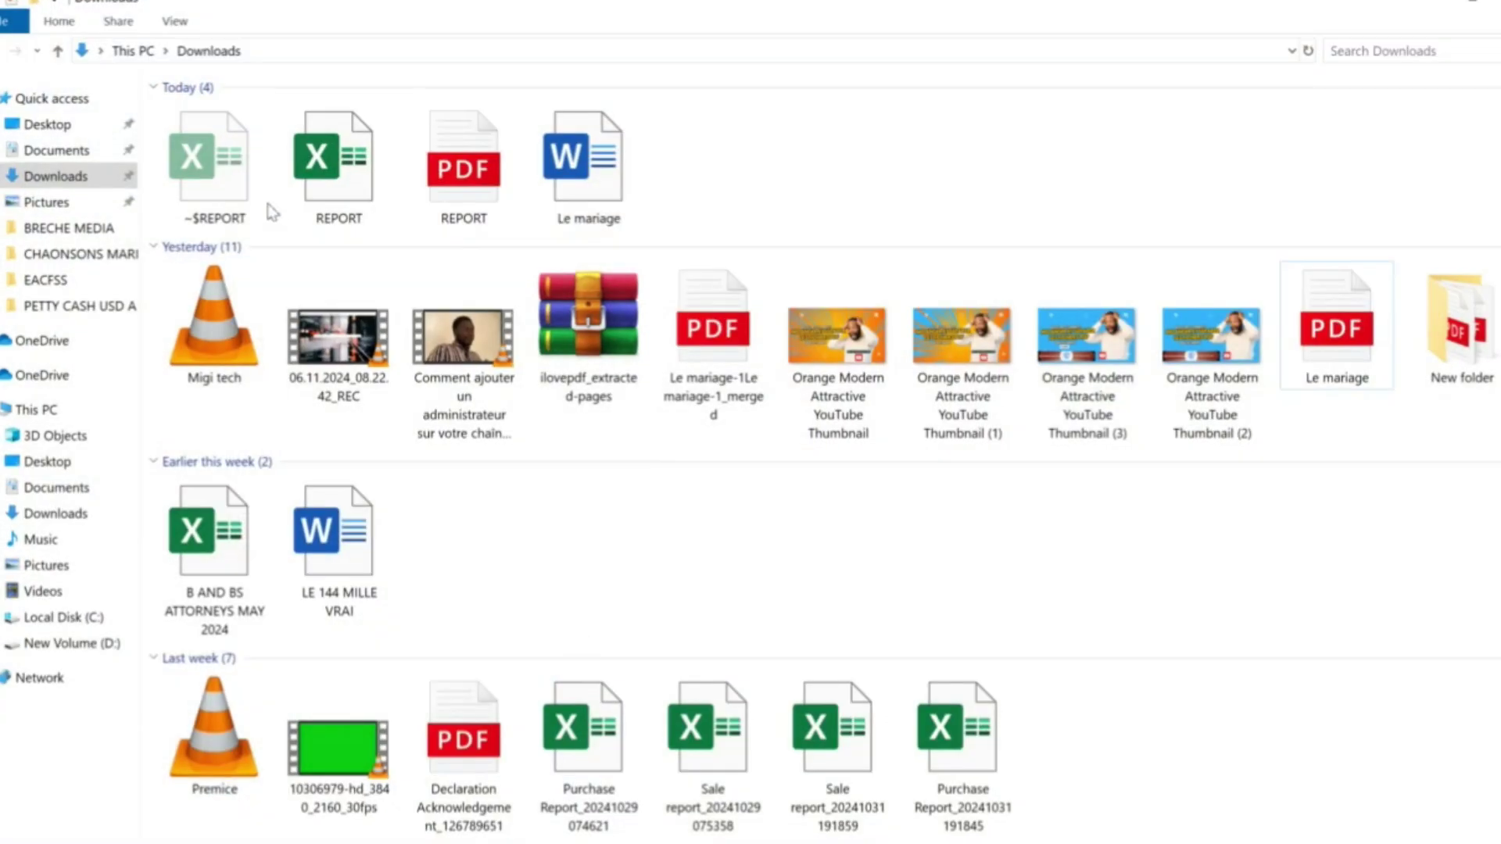
{"action": "double_click", "coordinate": [593, 171]}
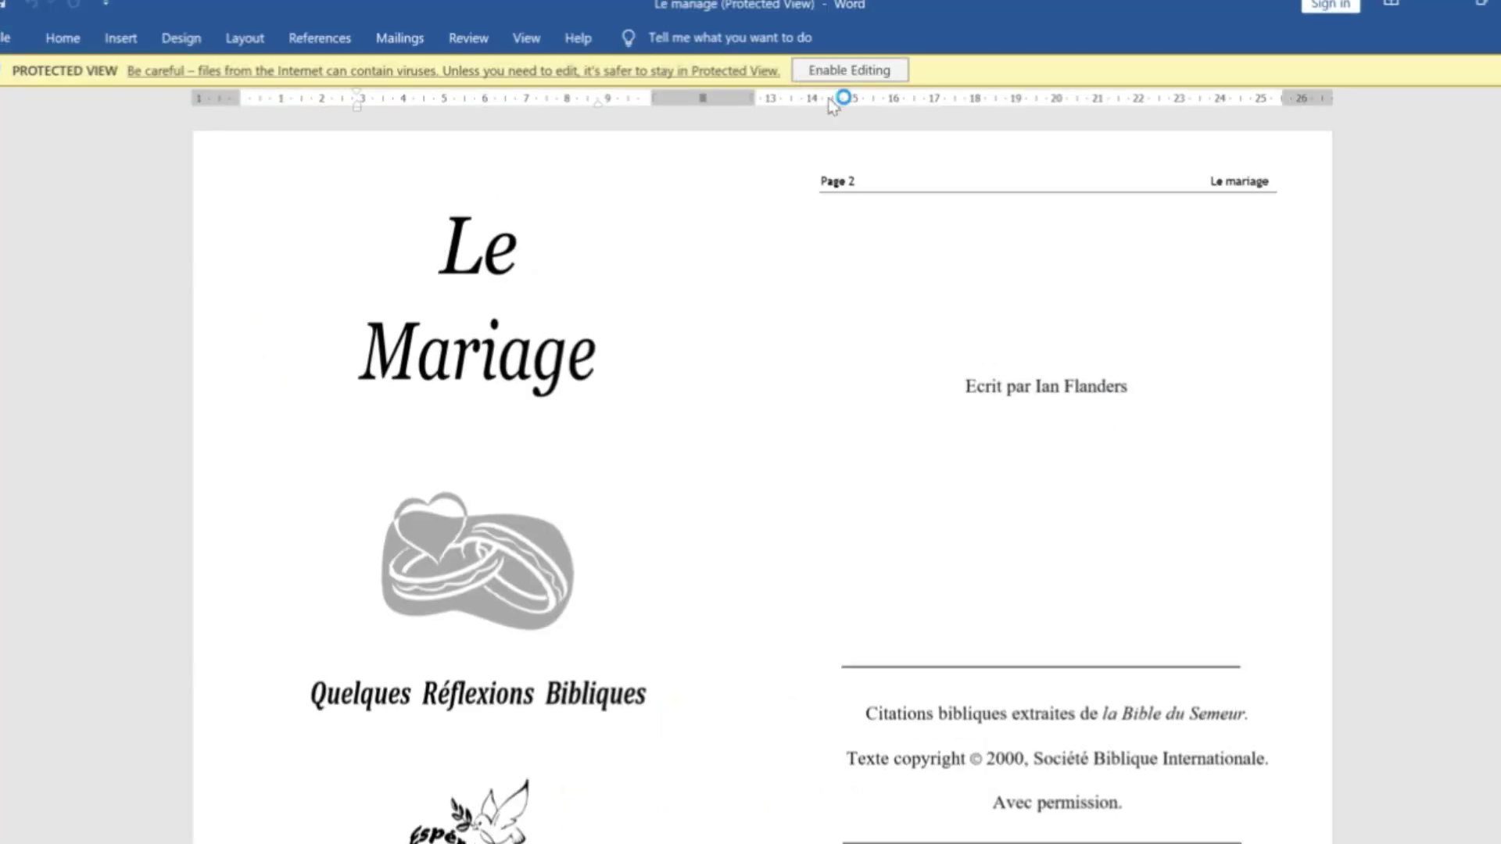
{"action": "left_click", "coordinate": [862, 76]}
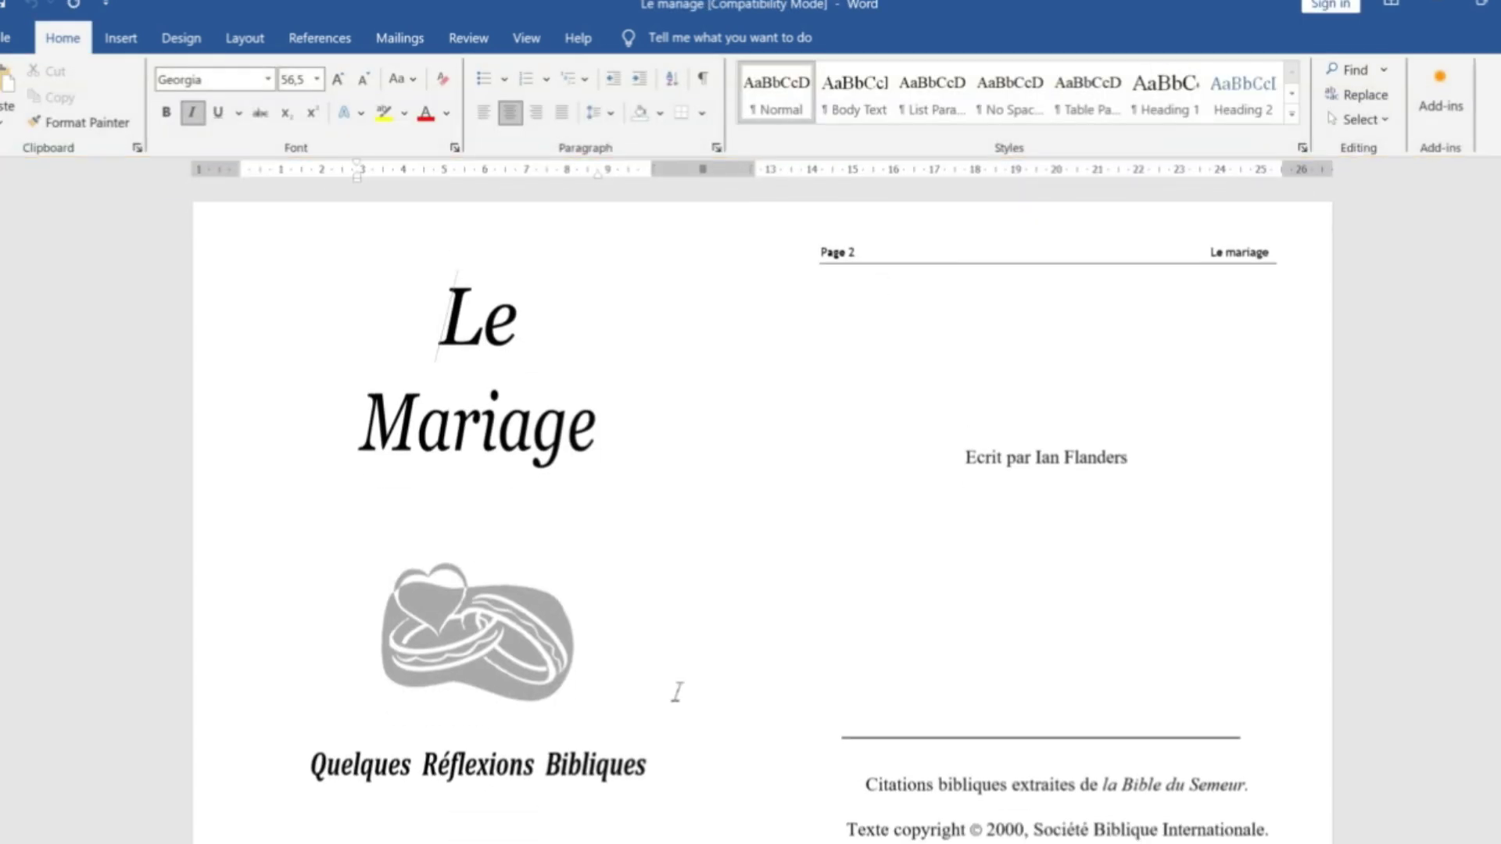
- In the introduction's second paragraph, replace "mariés, aspirent à l'être et désirent réu" with the test text "HYGSYUQBDFJISDBSQHBYUUHBUHBUHS"
{"action": "scroll", "coordinate": [677, 692], "scroll_direction": "down", "scroll_amount": 10}
{"action": "left_click", "coordinate": [973, 580]}
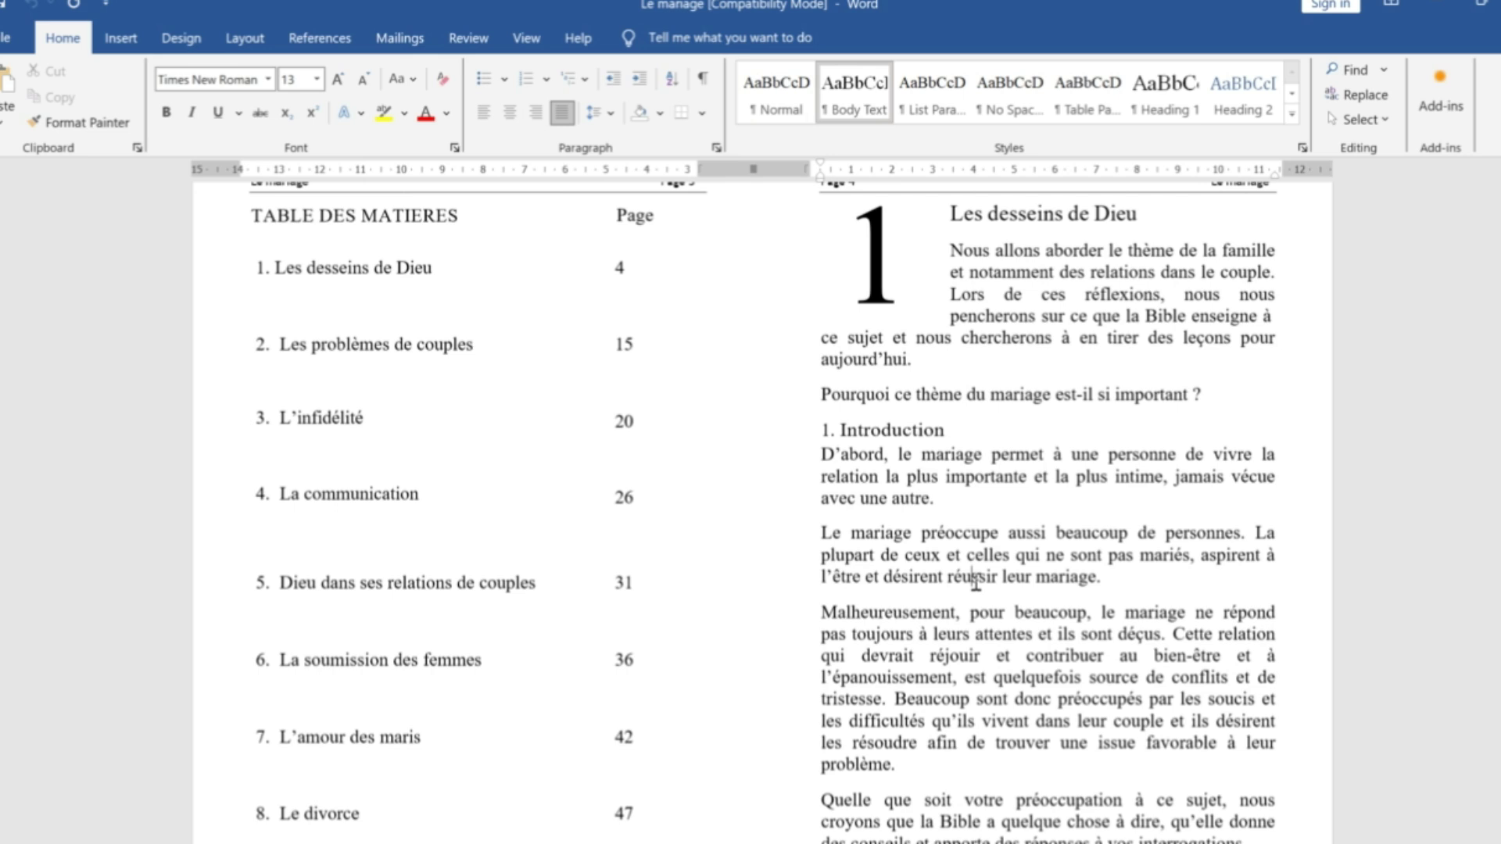
{"action": "key", "text": "BackSpace"}
{"action": "key", "text": "BackSpace"}
{"action": "key", "text": "BackSpace"}
{"action": "key", "text": "BackSpace"}
{"action": "key", "text": "BackSpace"}
{"action": "key", "text": "BackSpace"}
{"action": "key", "text": "BackSpace"}
{"action": "key", "text": "BackSpace"}
{"action": "key", "text": "BackSpace"}
{"action": "key", "text": "BackSpace"}
{"action": "key", "text": "BackSpace"}
{"action": "key", "text": "BackSpace"}
{"action": "key", "text": "BackSpace"}
{"action": "key", "text": "BackSpace"}
{"action": "key", "text": "BackSpace"}
{"action": "key", "text": "BackSpace"}
{"action": "key", "text": "BackSpace"}
{"action": "key", "text": "BackSpace"}
{"action": "key", "text": "BackSpace"}
{"action": "key", "text": "BackSpace"}
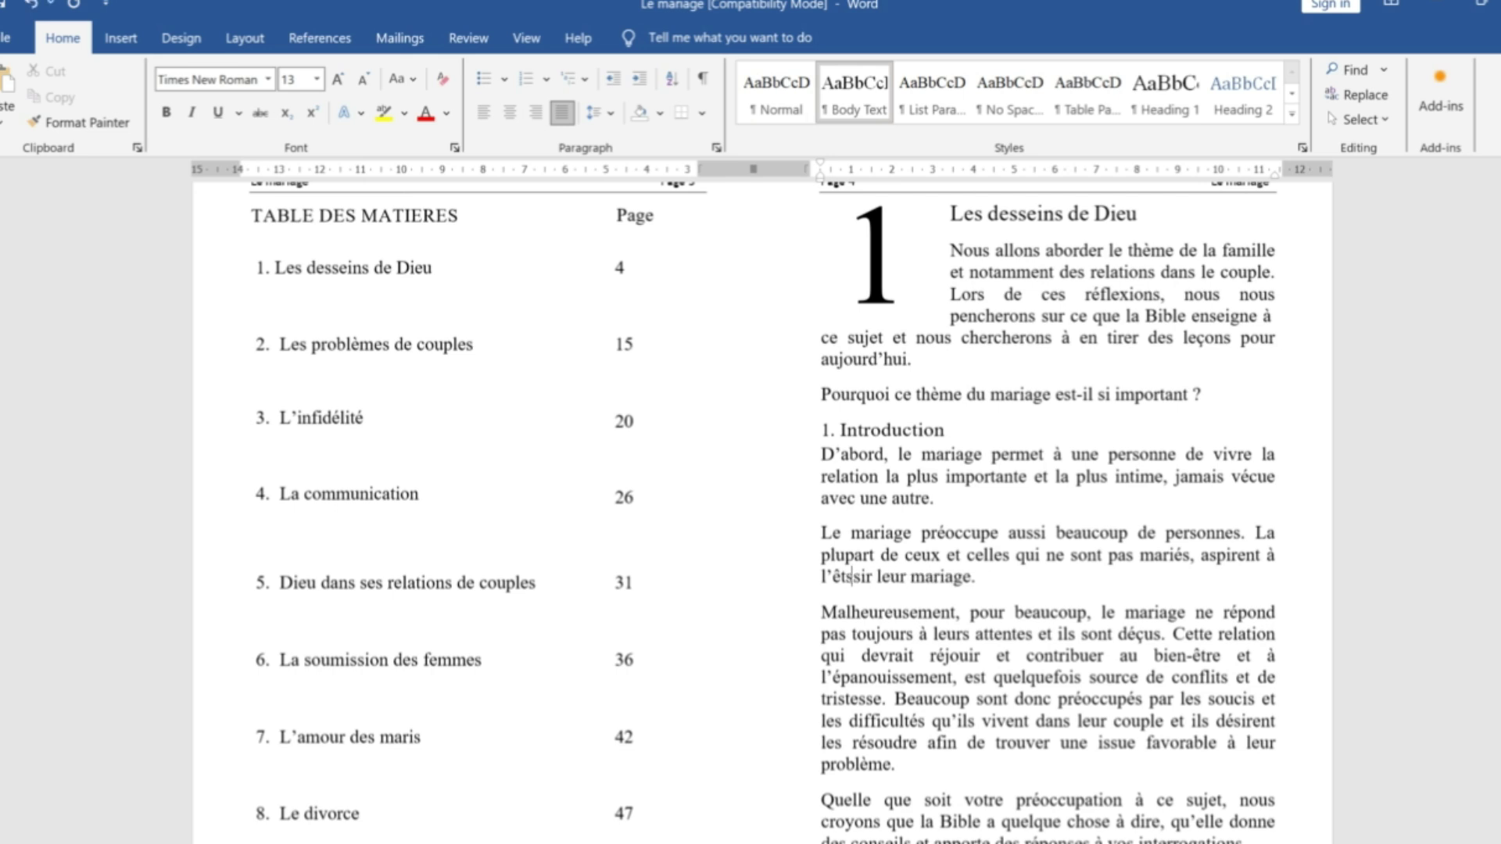
{"action": "key", "text": "BackSpace"}
{"action": "key", "text": "BackSpace"}
{"action": "key", "text": "BackSpace"}
{"action": "key", "text": "BackSpace"}
{"action": "key", "text": "BackSpace"}
{"action": "key", "text": "BackSpace"}
{"action": "key", "text": "BackSpace"}
{"action": "key", "text": "BackSpace"}
{"action": "key", "text": "BackSpace"}
{"action": "key", "text": "BackSpace"}
{"action": "key", "text": "BackSpace"}
{"action": "key", "text": "BackSpace"}
{"action": "key", "text": "BackSpace"}
{"action": "key", "text": "BackSpace"}
{"action": "type", "text": "HYGSYUQBDFJISDBSQHBYUUHB"}
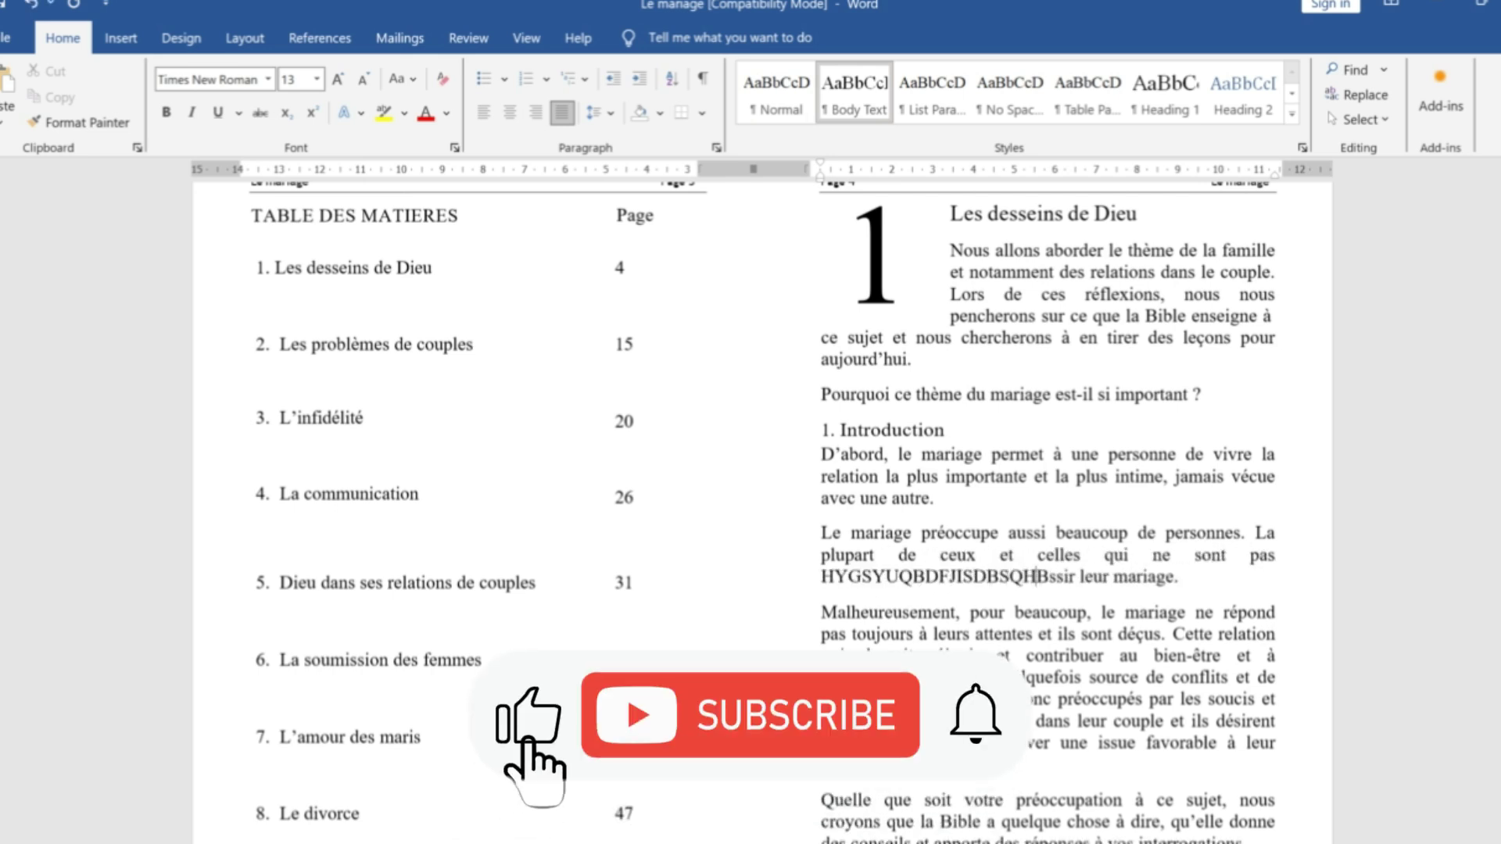
{"action": "type", "text": "UHBUHS"}
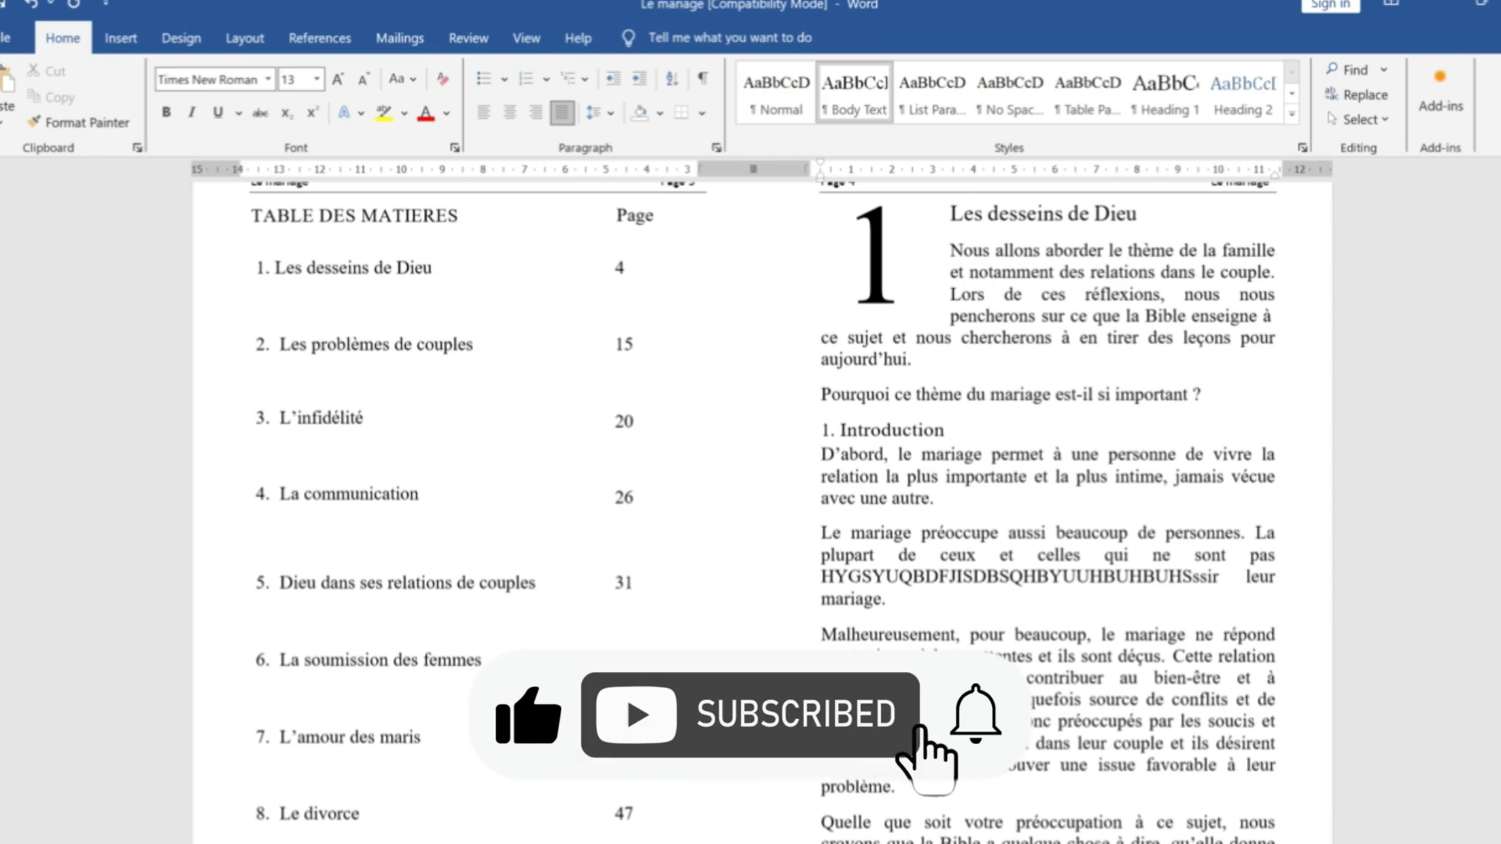
- Review the converted text and layout through pages 37 and 38 of the Word document, and close the document
{"action": "scroll", "coordinate": [846, 495], "scroll_direction": "down", "scroll_amount": 1}
{"action": "scroll", "coordinate": [847, 495], "scroll_direction": "down", "scroll_amount": 20}
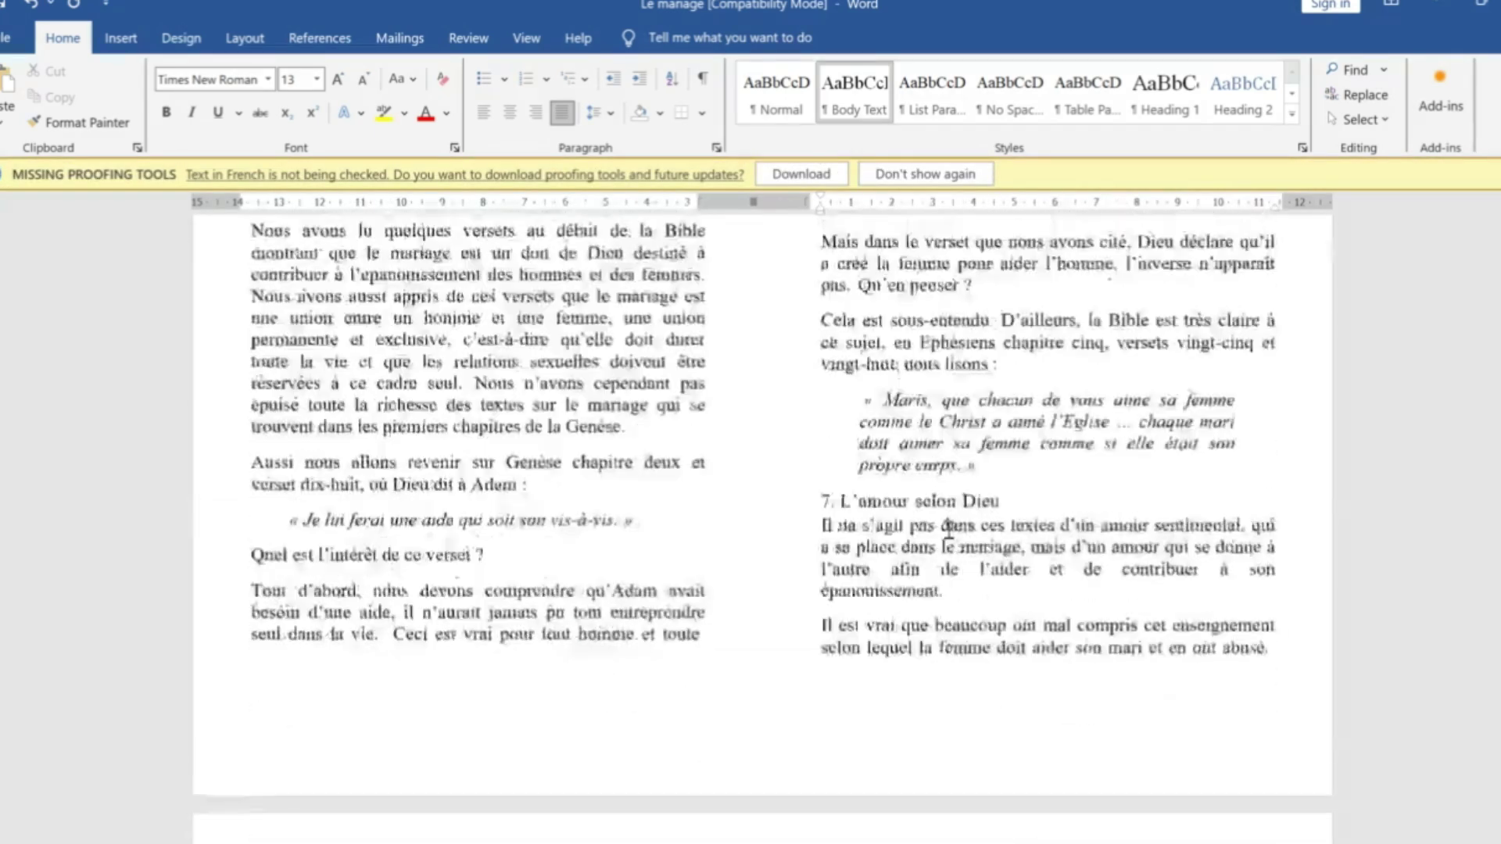
{"action": "scroll", "coordinate": [949, 550], "scroll_direction": "down", "scroll_amount": 20}
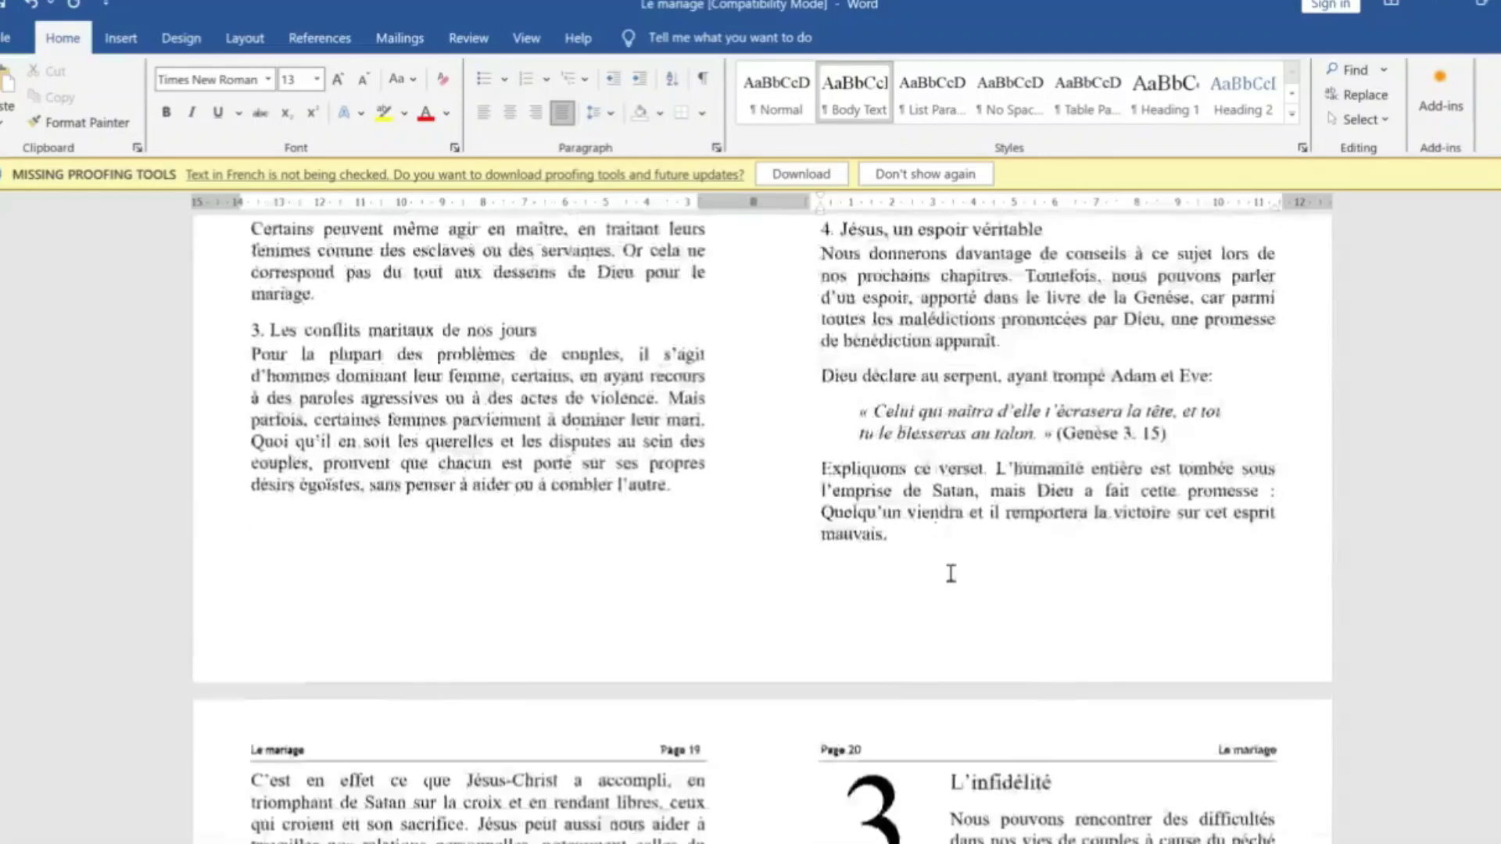
{"action": "scroll", "coordinate": [940, 580], "scroll_direction": "down", "scroll_amount": 20}
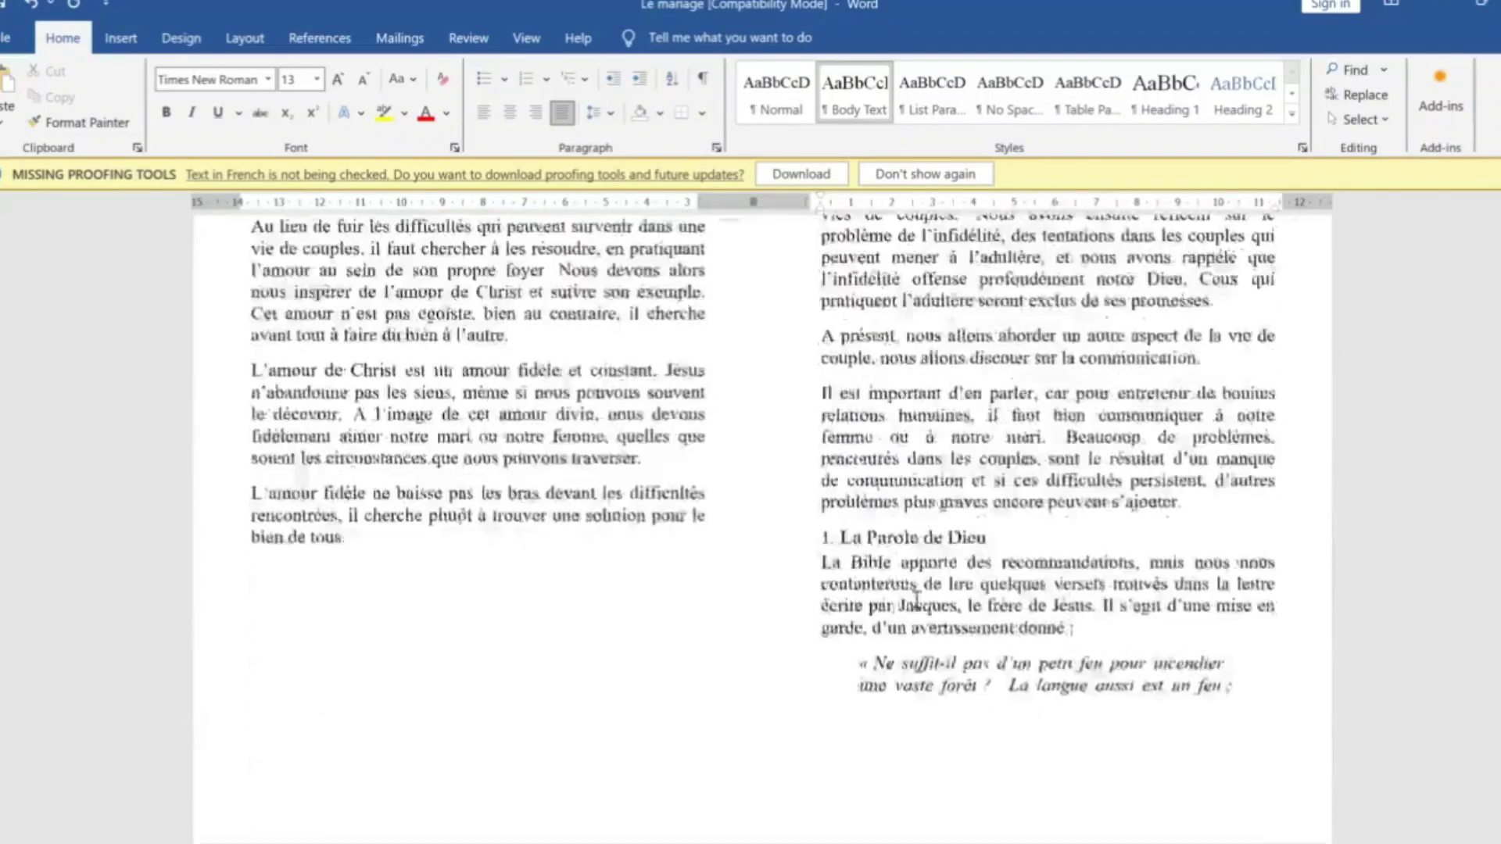
{"action": "scroll", "coordinate": [923, 611], "scroll_direction": "down", "scroll_amount": 20}
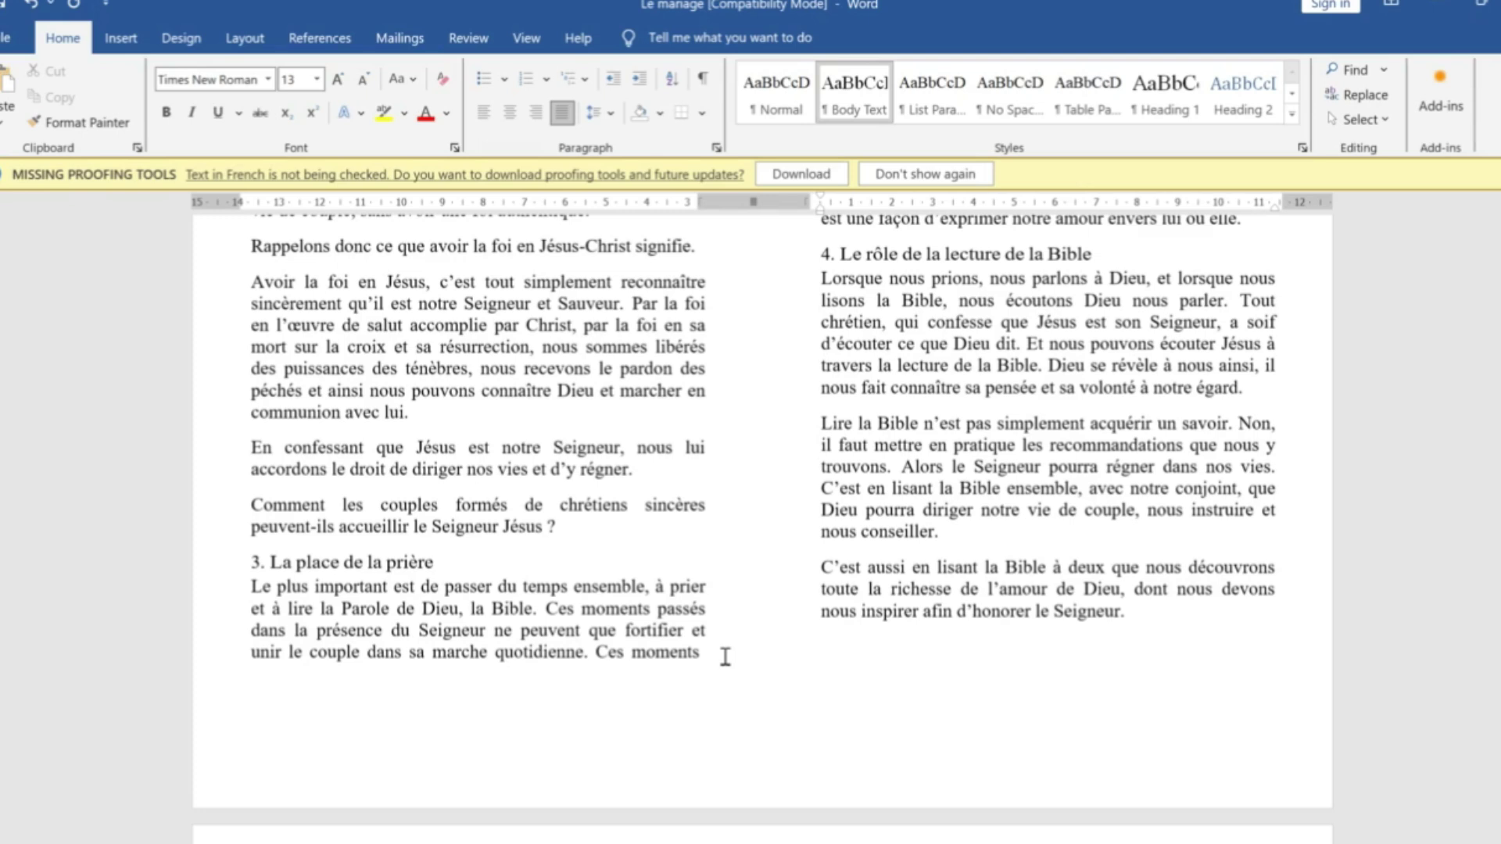
{"action": "scroll", "coordinate": [722, 653], "scroll_direction": "down", "scroll_amount": 15}
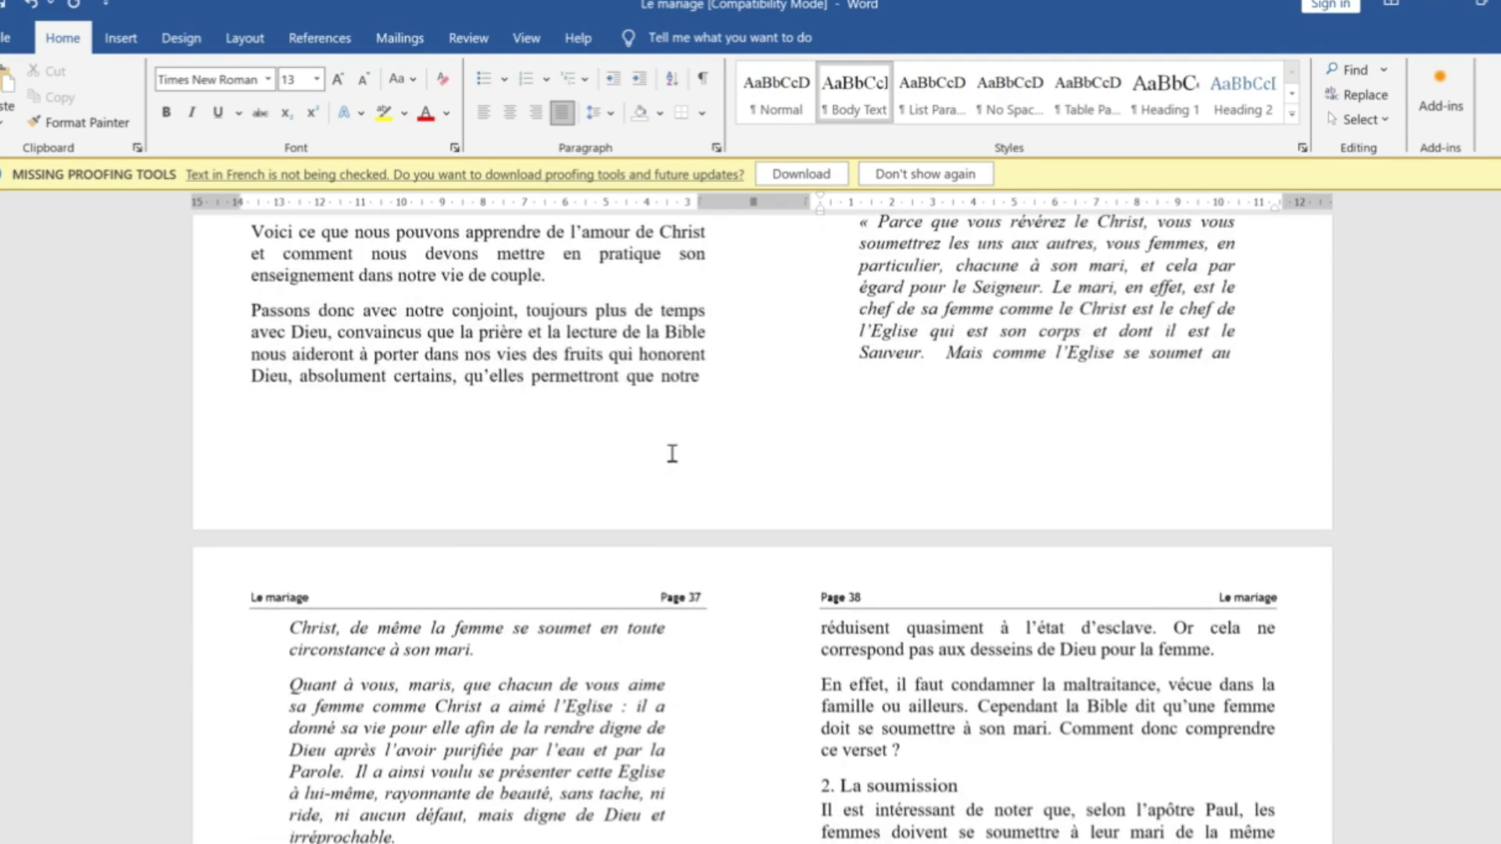
{"action": "scroll", "coordinate": [672, 453], "scroll_direction": "down", "scroll_amount": 5}
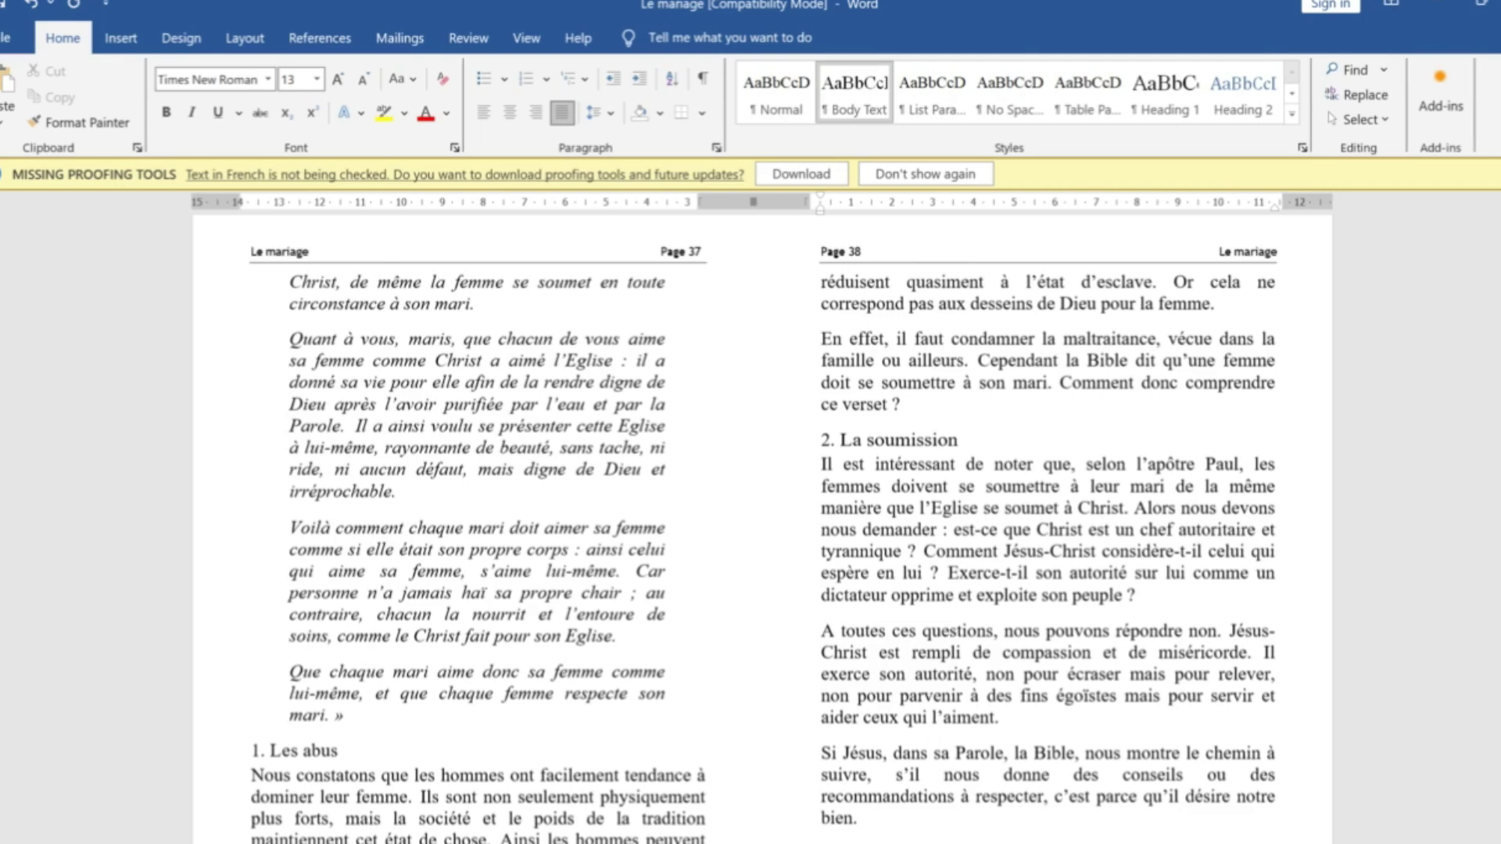
{"action": "left_click", "coordinate": [1494, 3]}
{"action": "left_click", "coordinate": [894, 483]}
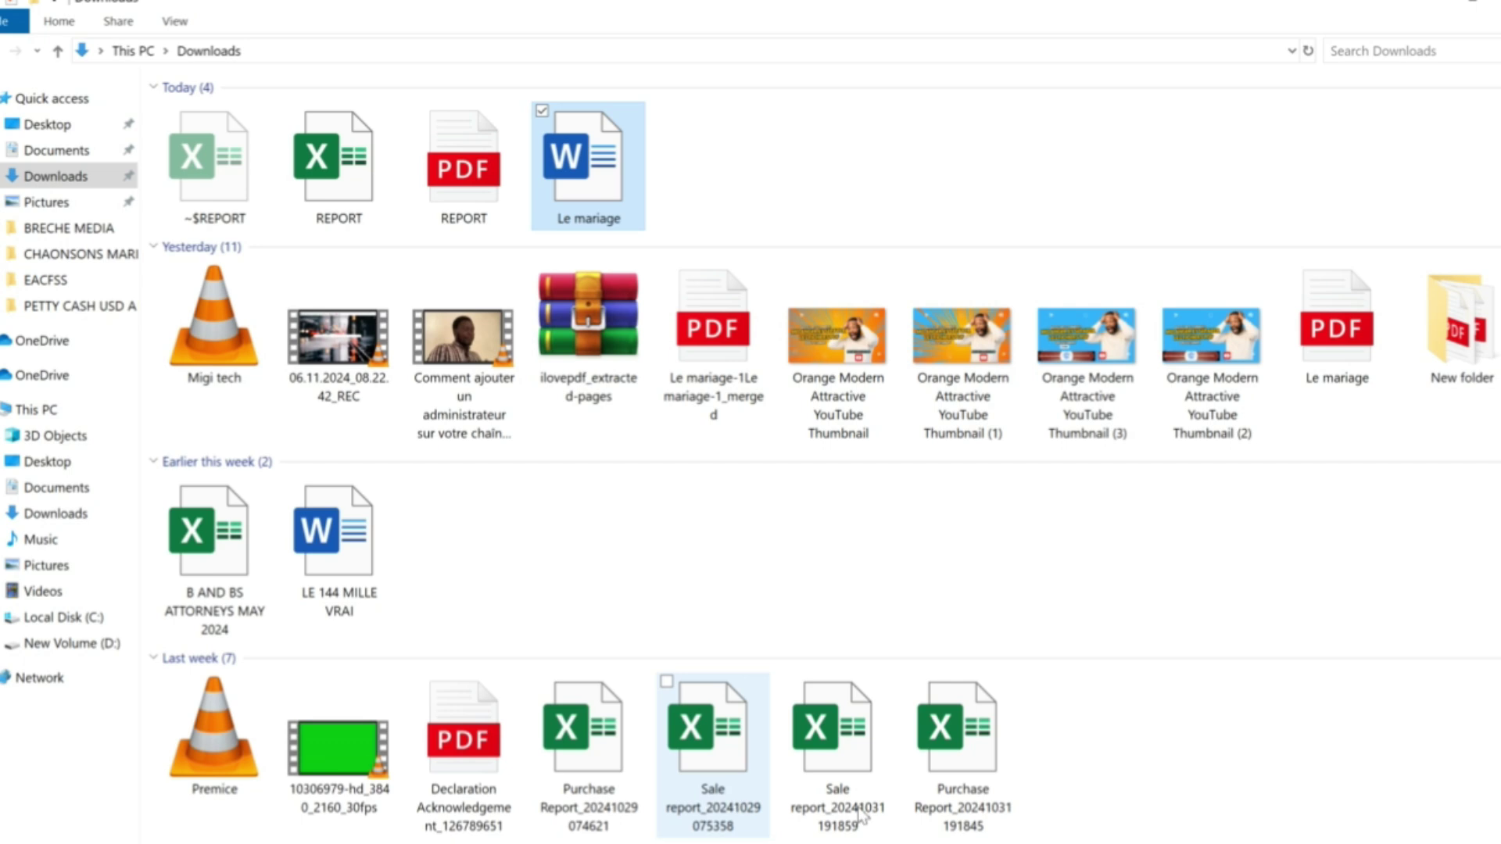
- Switch back to Chrome and open iLovePDF's PDF to Excel converter
{"action": "left_click", "coordinate": [1428, 5]}
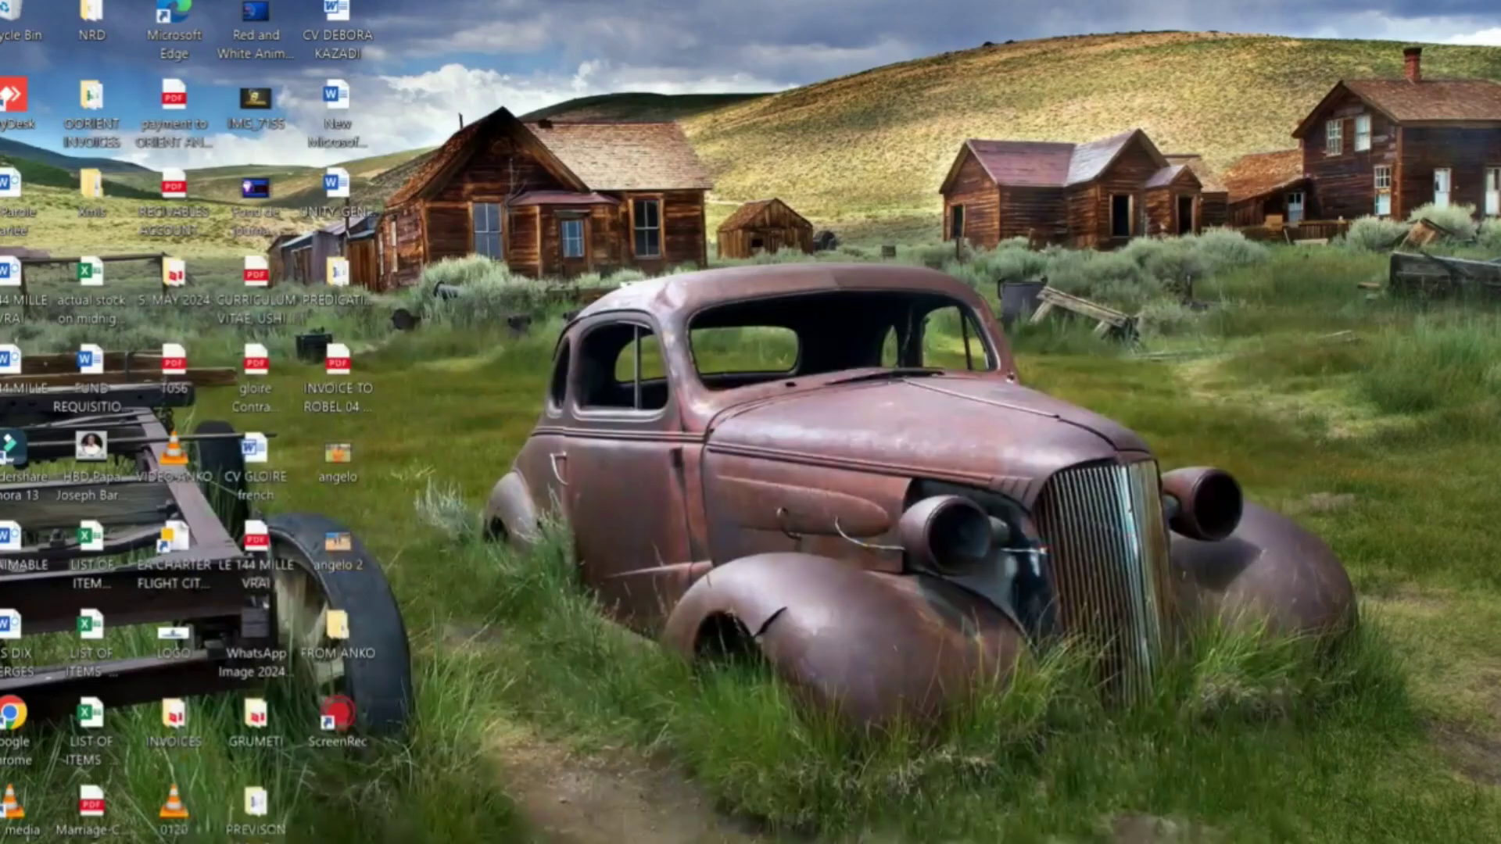
{"action": "left_click", "coordinate": [735, 833]}
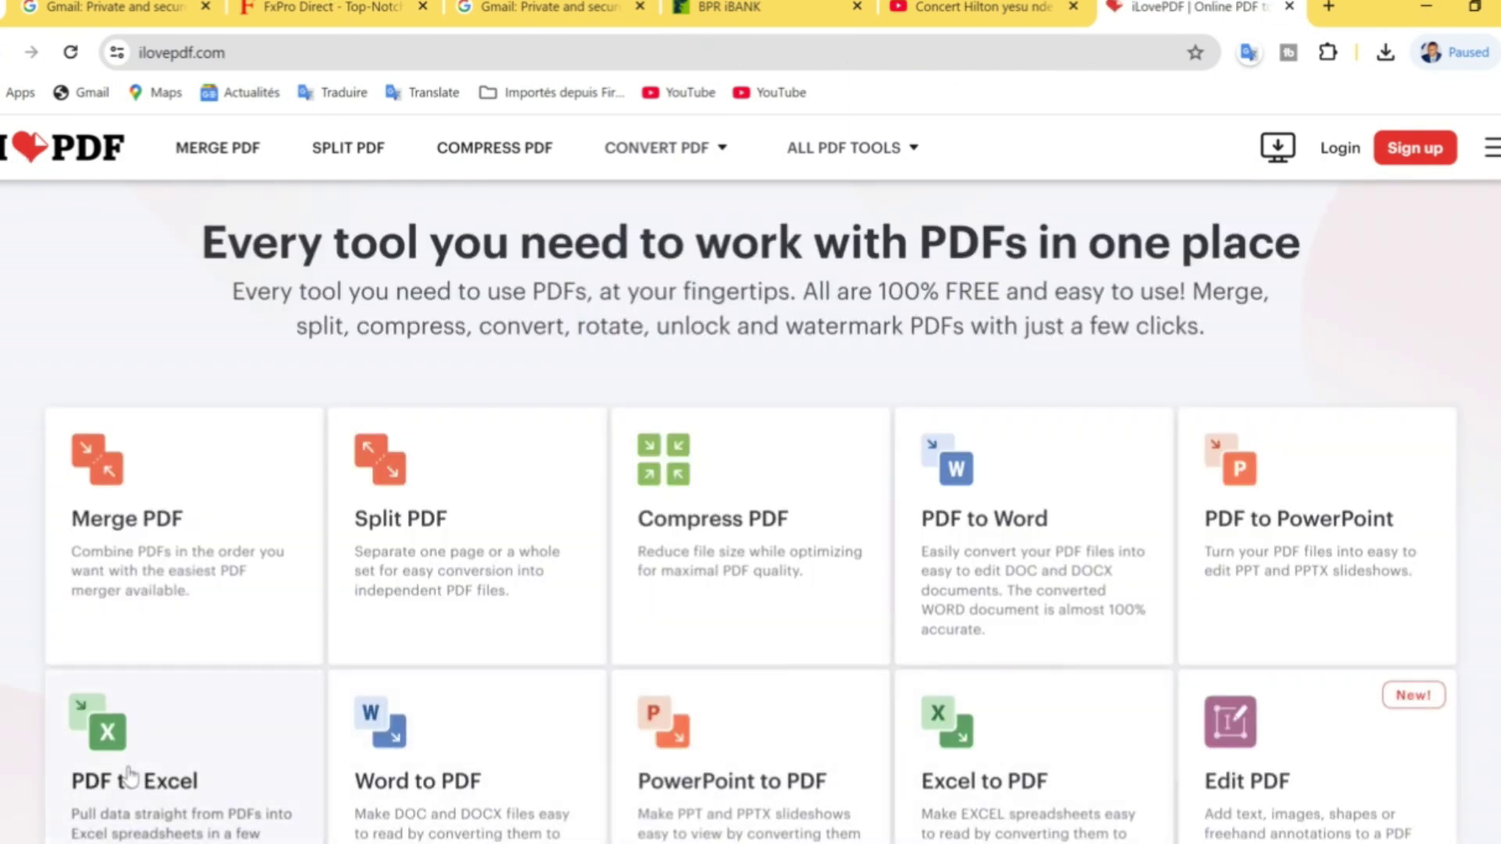
{"action": "scroll", "coordinate": [238, 762], "scroll_direction": "down", "scroll_amount": 2}
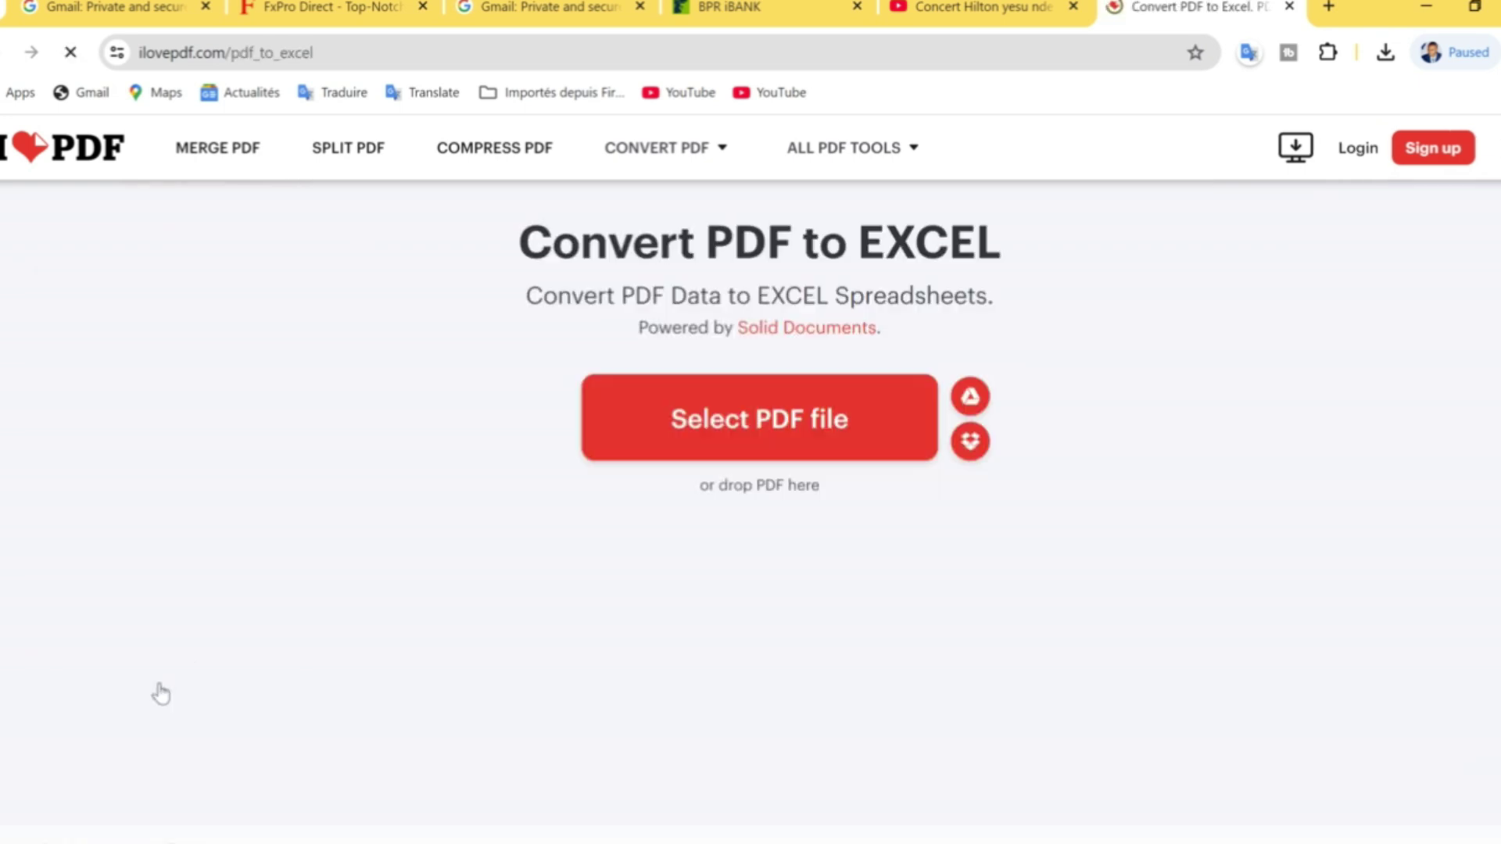
- Switch to File Explorer and open REPORT.pdf from the Downloads folder to view its content
{"action": "left_click", "coordinate": [1426, 6]}
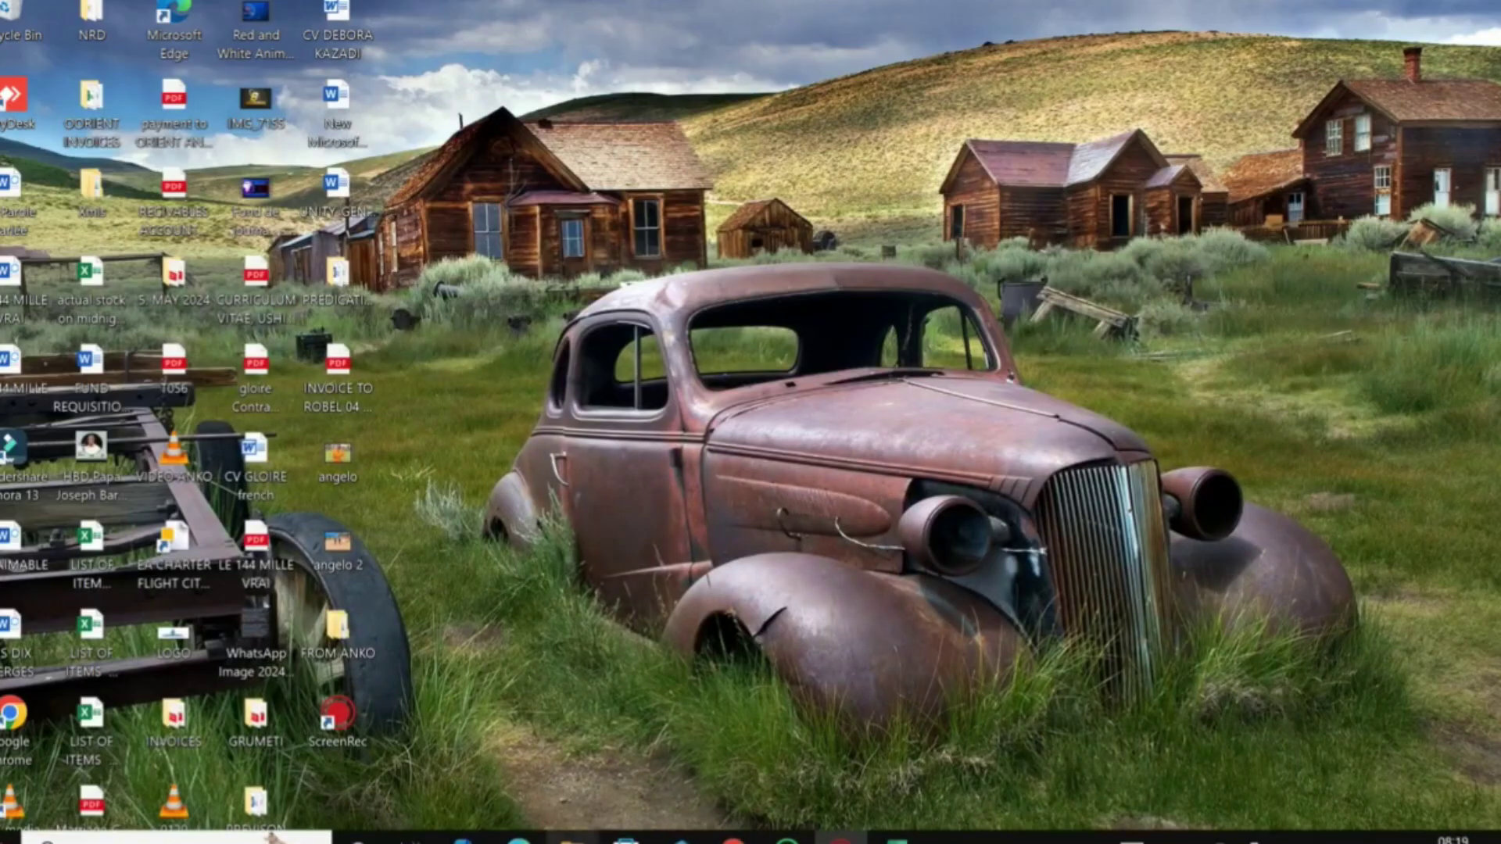
{"action": "left_click", "coordinate": [573, 838]}
{"action": "left_click", "coordinate": [463, 192]}
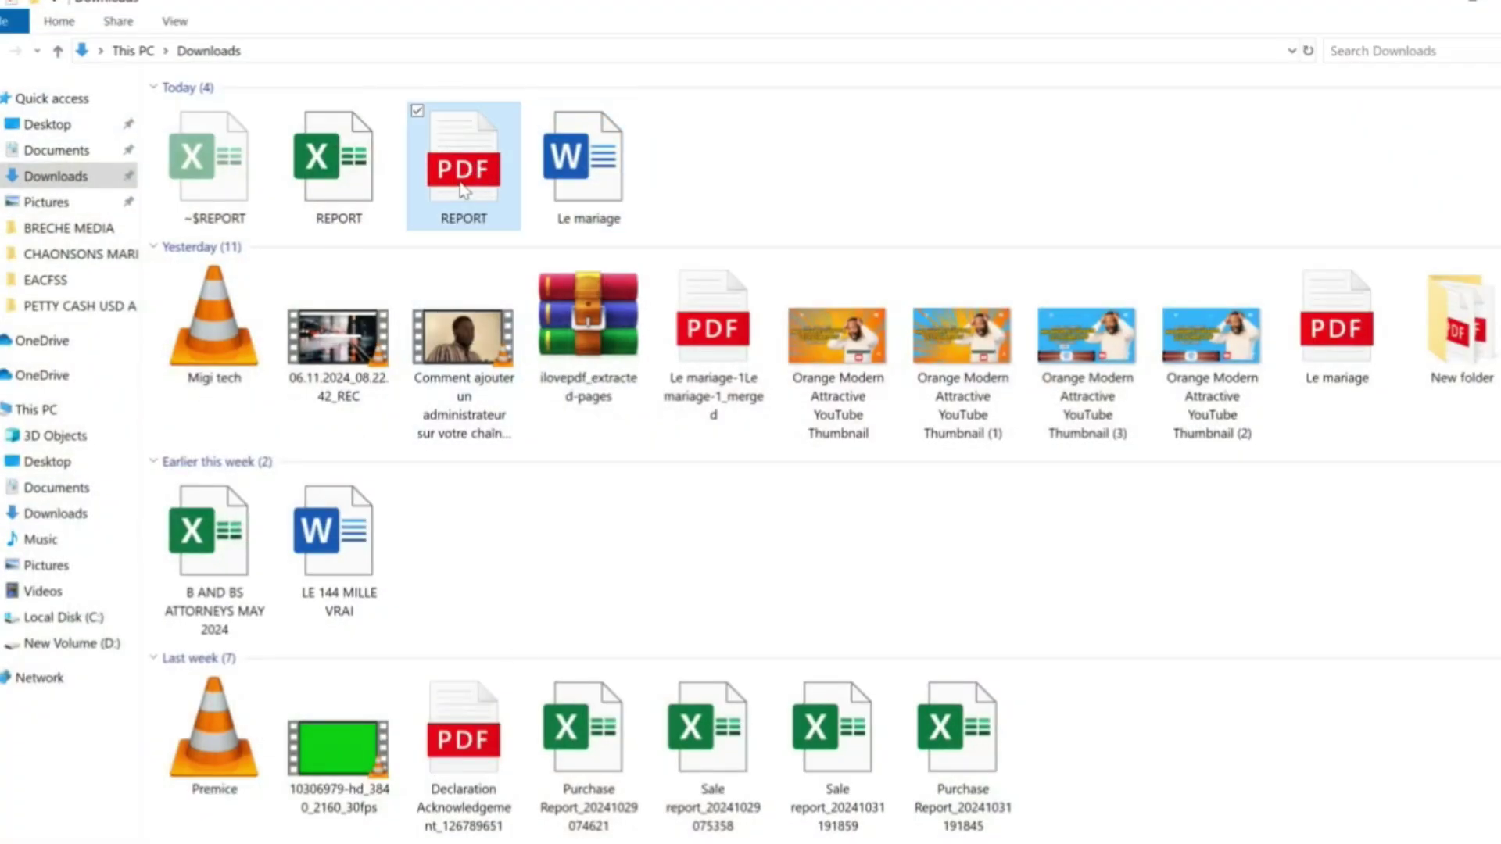
{"action": "double_click", "coordinate": [463, 191]}
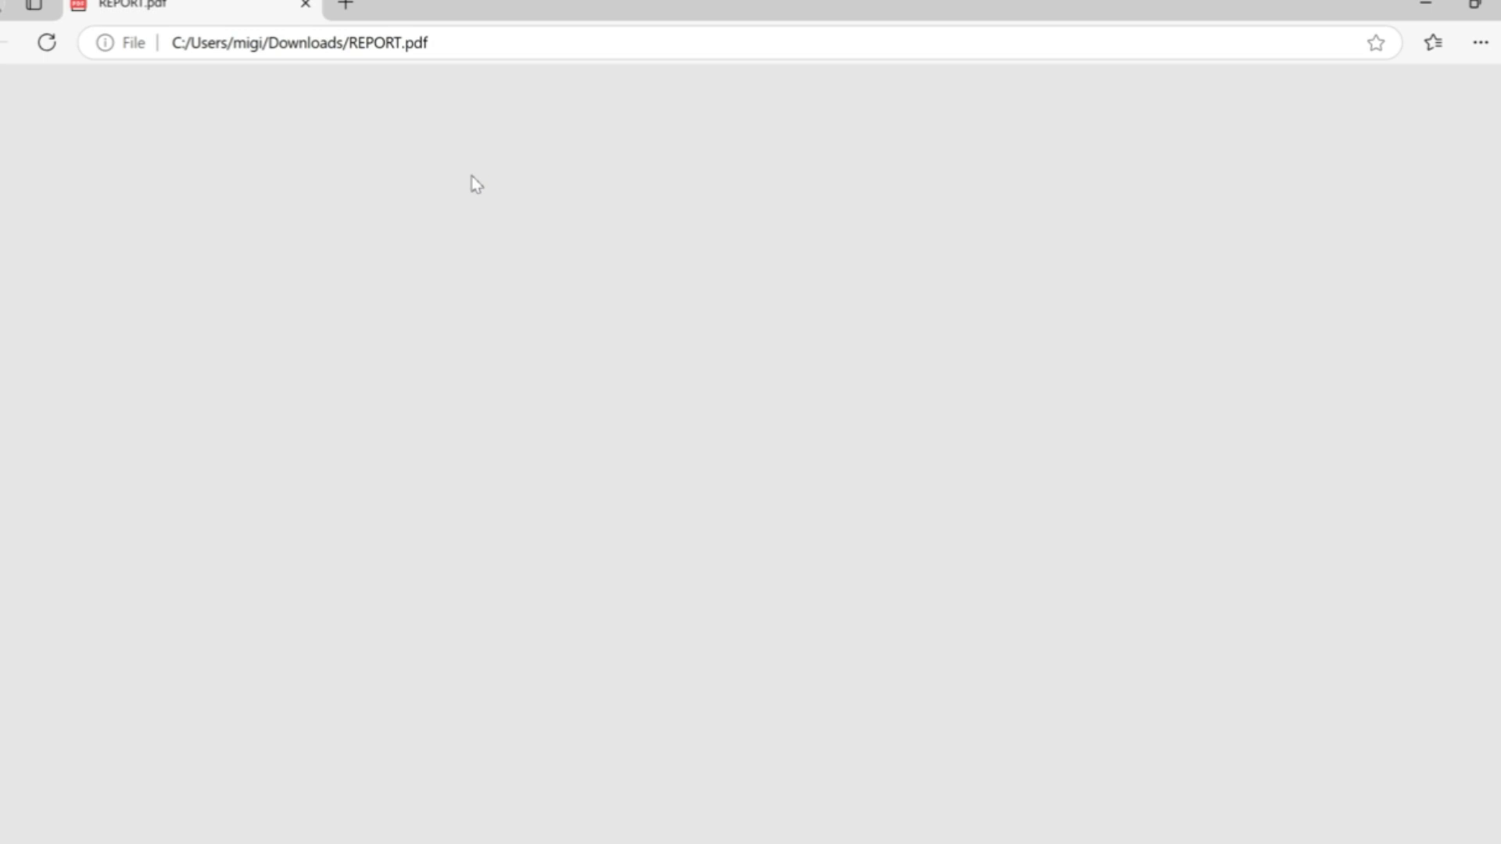
- Review the sales table in REPORT.pdf from the header row to the totals, and minimize the PDF and File Explorer windows
{"action": "scroll", "coordinate": [680, 346], "scroll_direction": "down", "scroll_amount": 2}
{"action": "scroll", "coordinate": [691, 346], "scroll_direction": "up", "scroll_amount": 2}
{"action": "scroll", "coordinate": [946, 363], "scroll_direction": "down", "scroll_amount": 2}
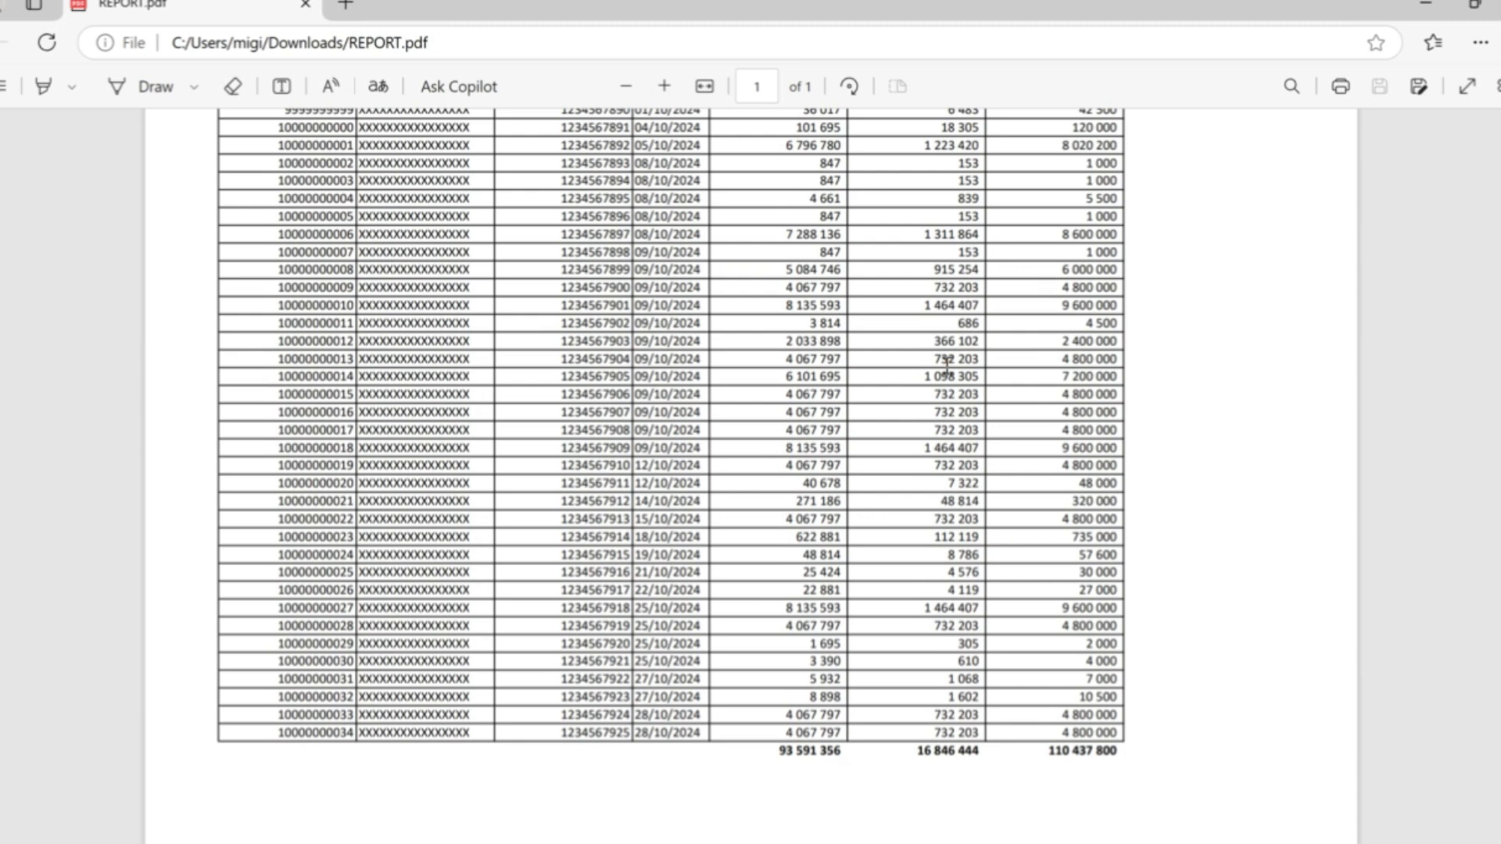
{"action": "scroll", "coordinate": [1136, 429], "scroll_direction": "down", "scroll_amount": 1}
{"action": "scroll", "coordinate": [1135, 429], "scroll_direction": "up", "scroll_amount": 4}
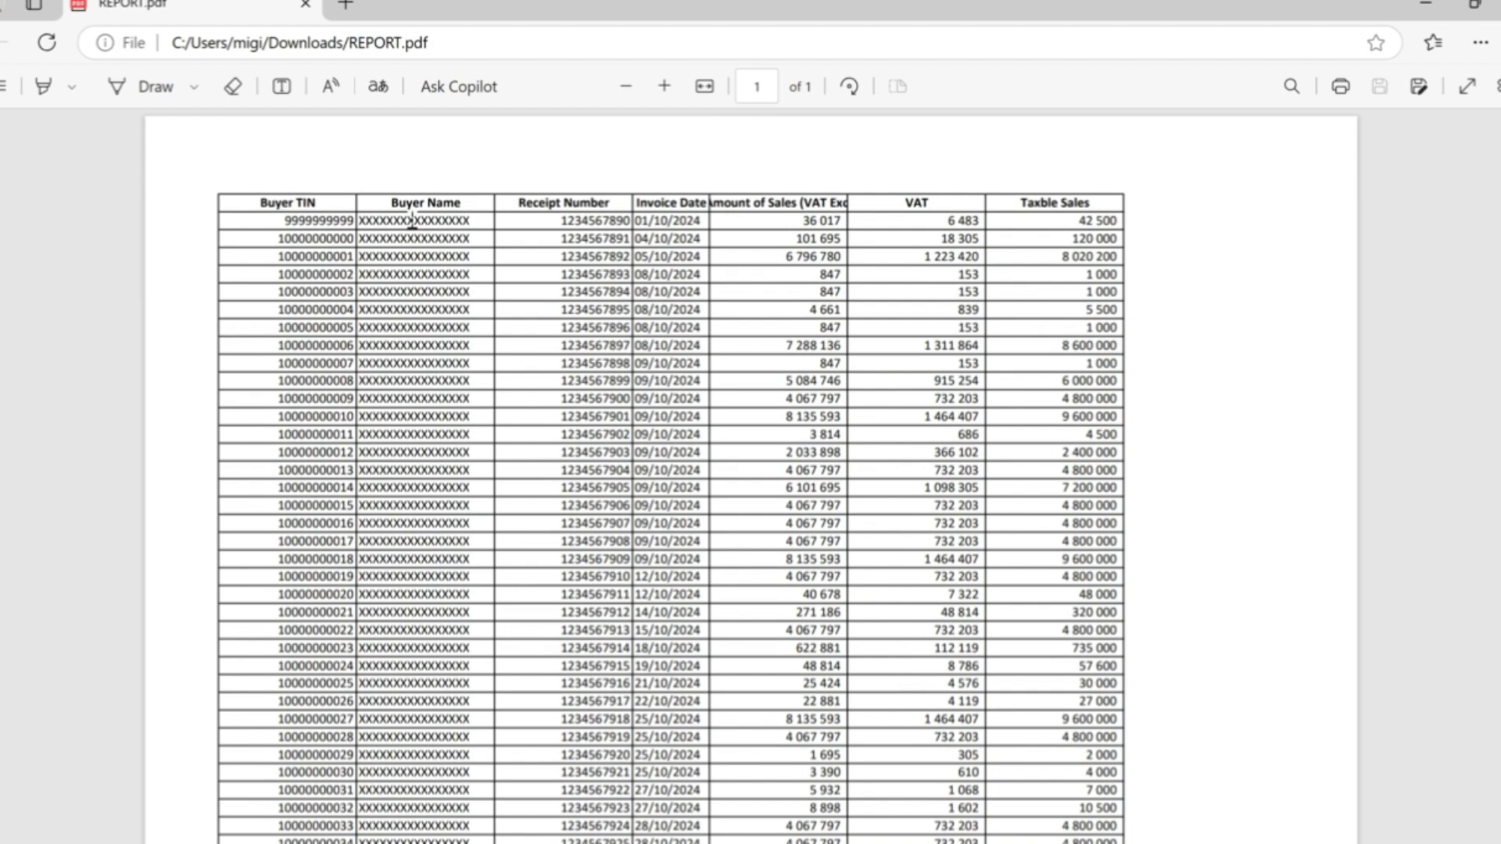
{"action": "left_click", "coordinate": [1421, 7]}
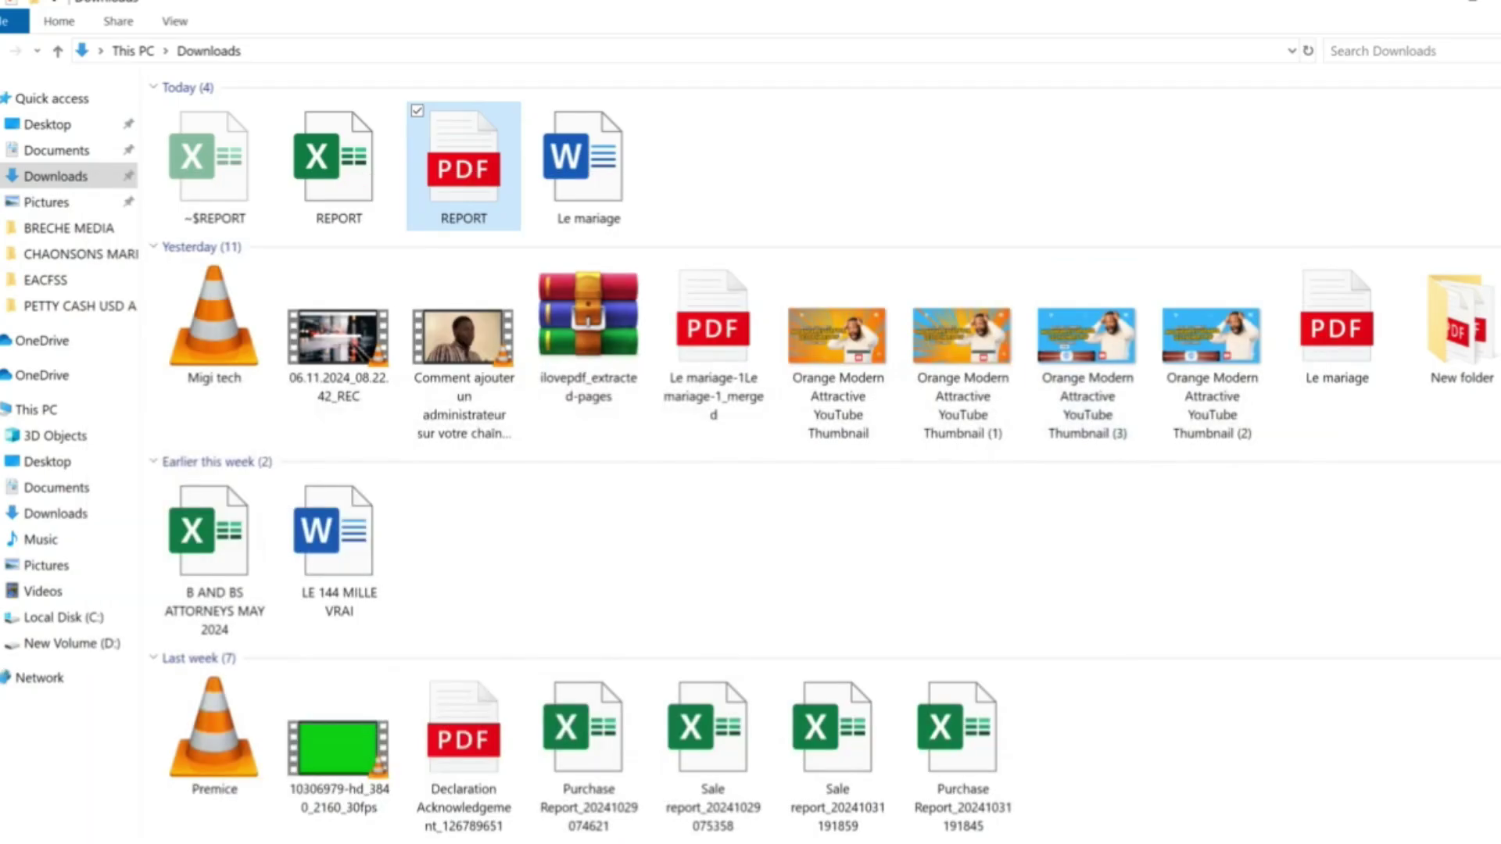
{"action": "left_click", "coordinate": [1415, 6]}
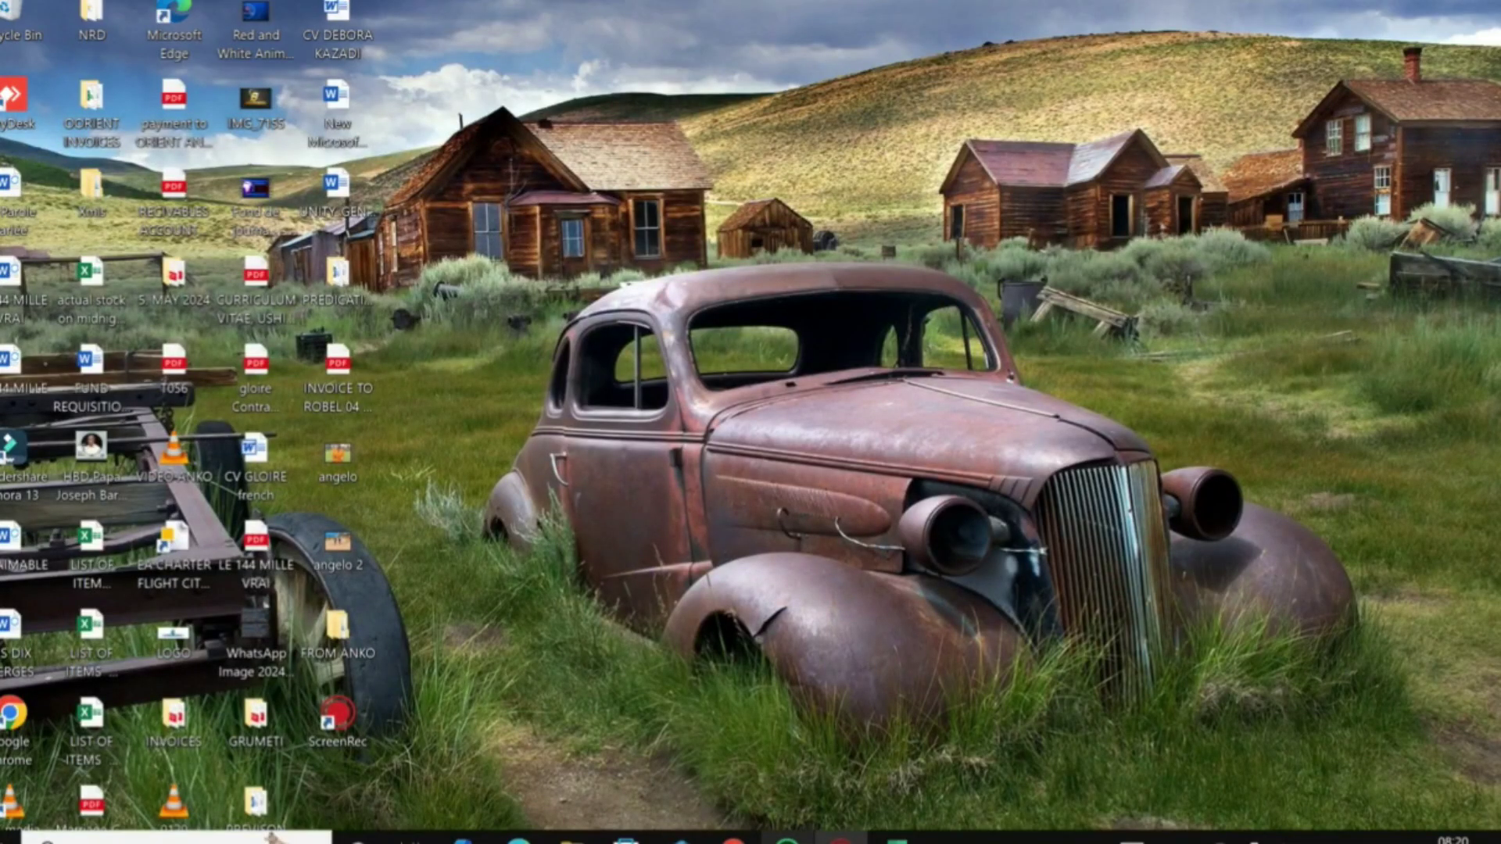
- Switch back to Chrome, load REPORT.pdf from Downloads into the PDF to Excel converter, and convert it without OCR
{"action": "left_click", "coordinate": [734, 838]}
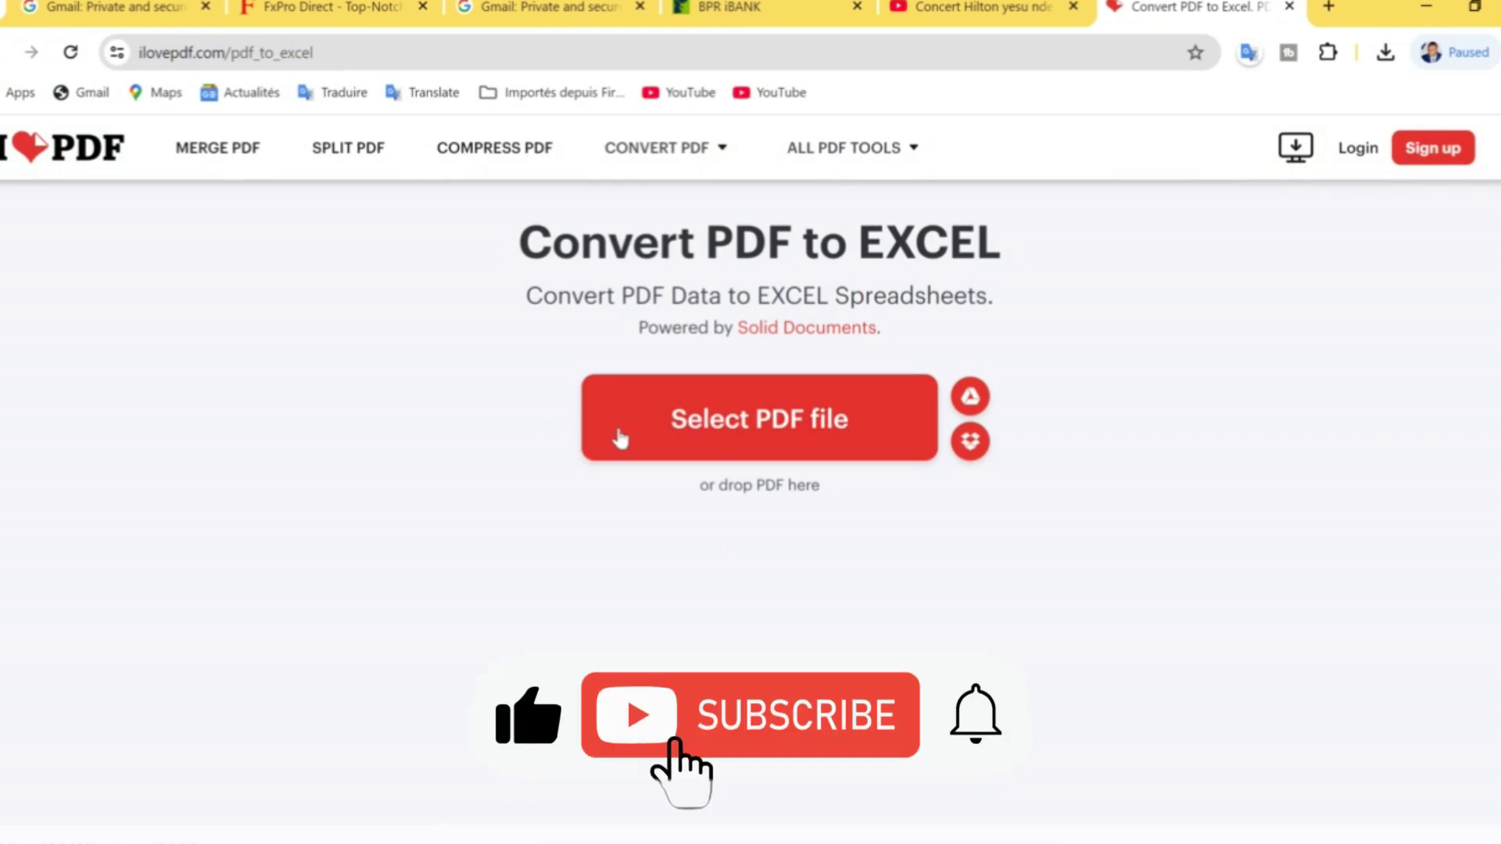
{"action": "left_click", "coordinate": [740, 425]}
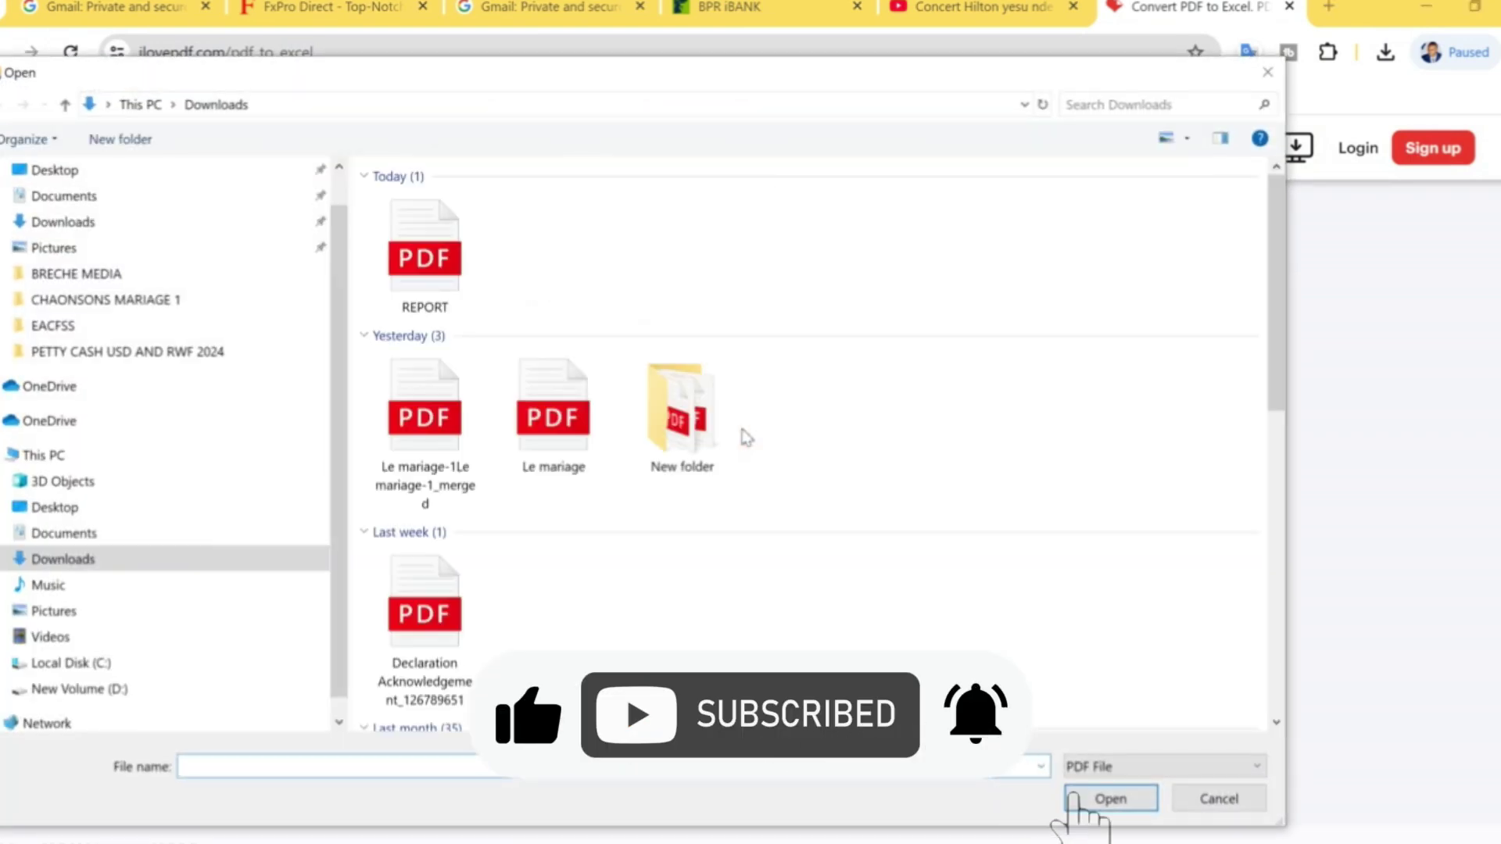
{"action": "double_click", "coordinate": [426, 257]}
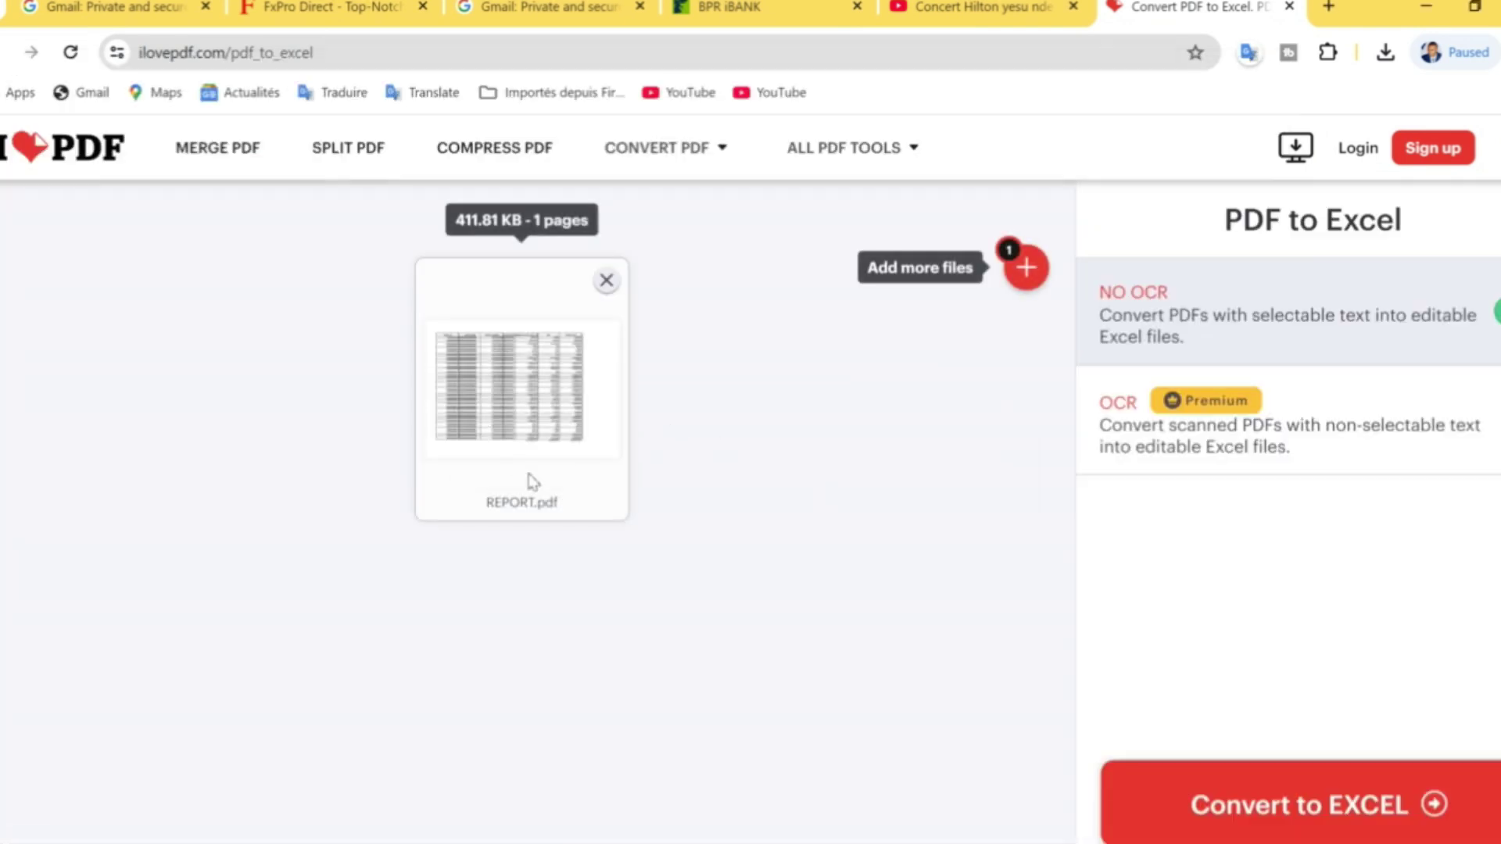
{"action": "left_click", "coordinate": [1329, 813]}
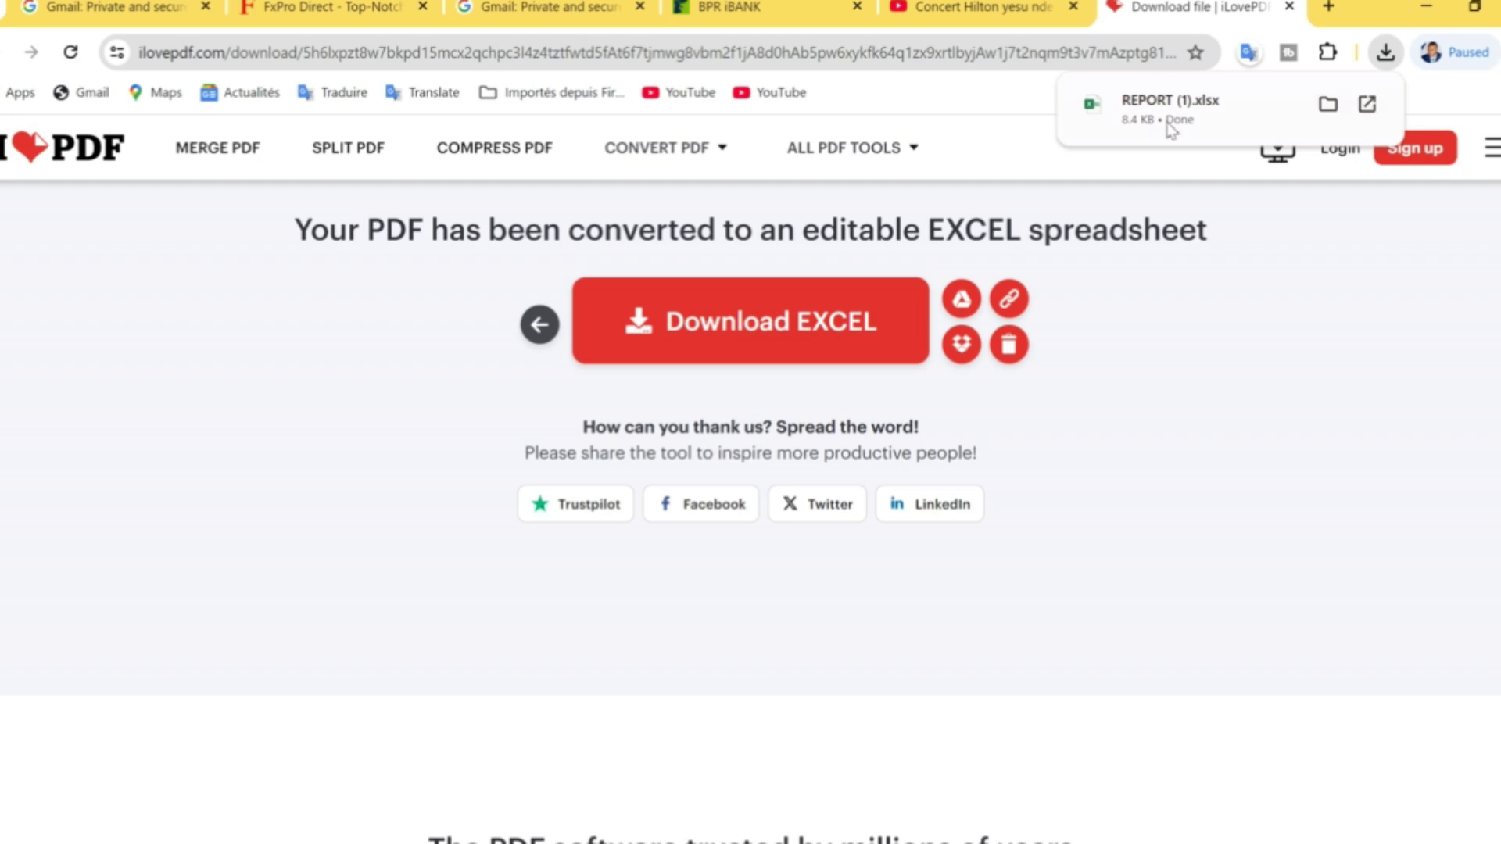
- Show the converted REPORT (1).xlsx in its download folder, open it in Excel and enable editing
{"action": "mouse_move", "coordinate": [1146, 108]}
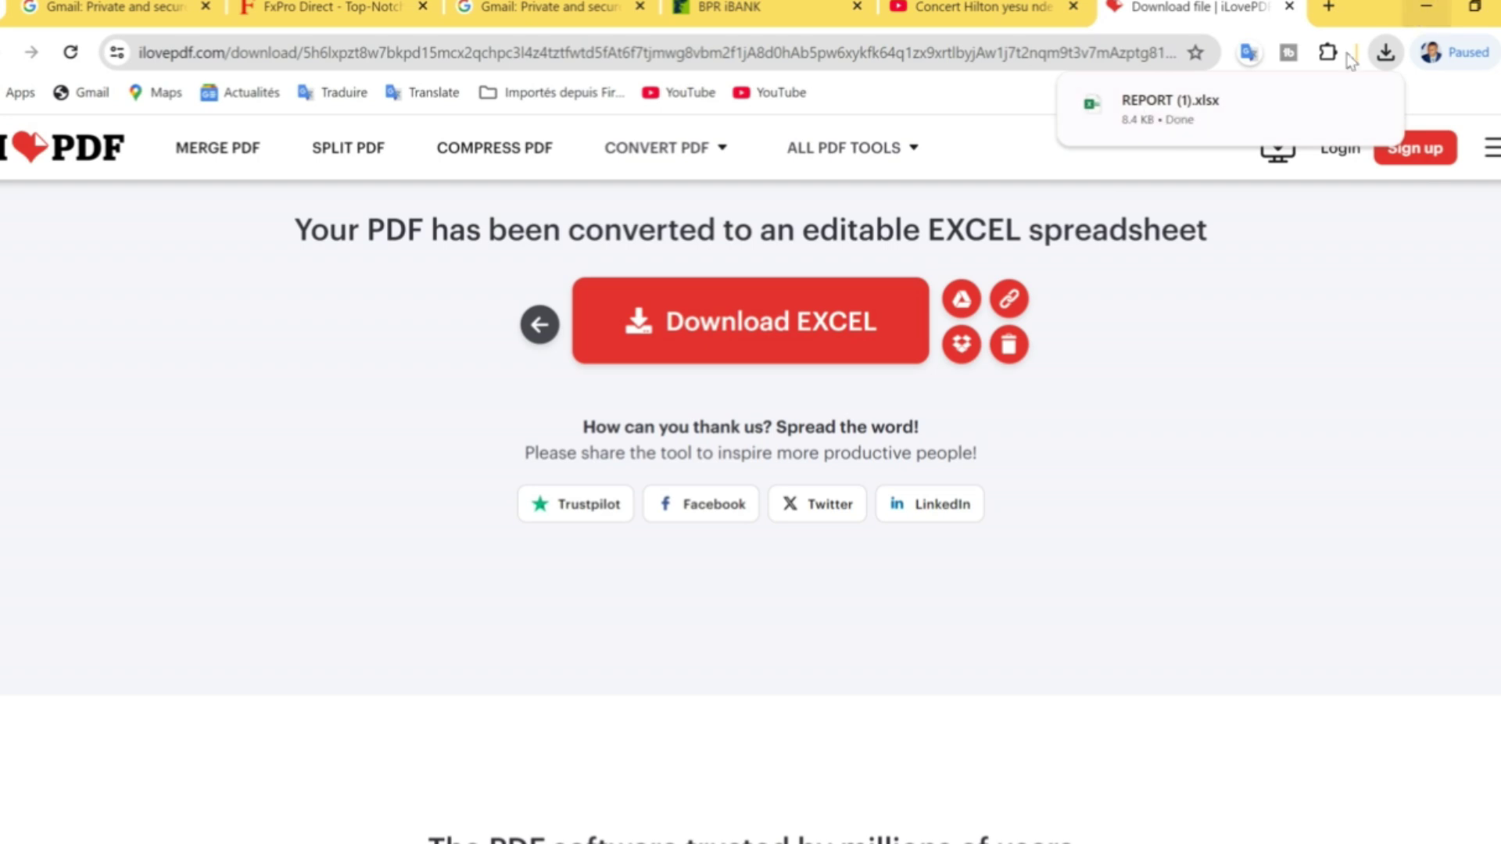
{"action": "left_click", "coordinate": [1329, 105]}
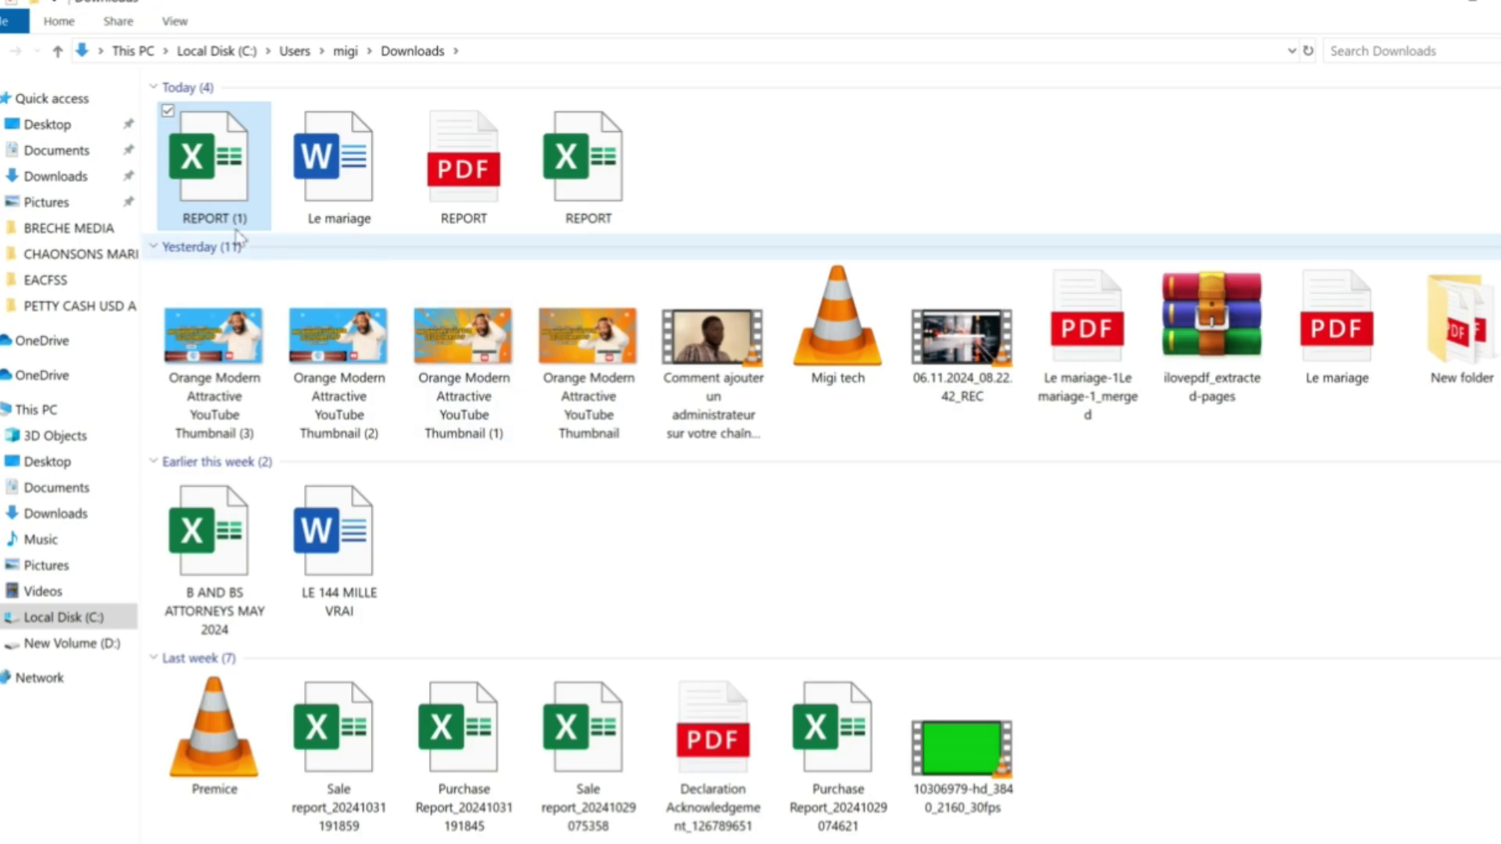
{"action": "double_click", "coordinate": [217, 191]}
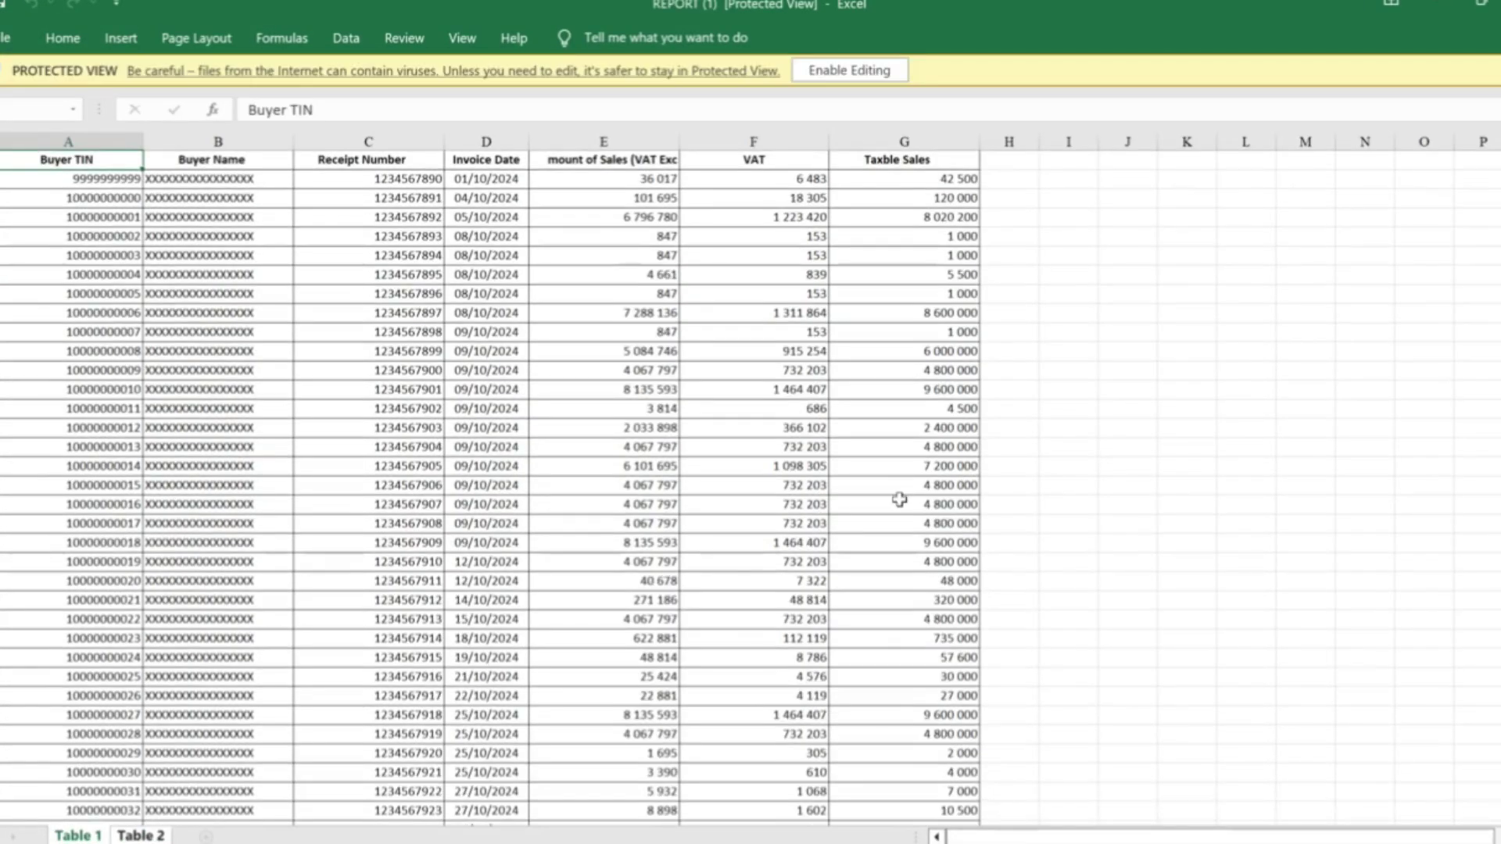
{"action": "left_click", "coordinate": [849, 70]}
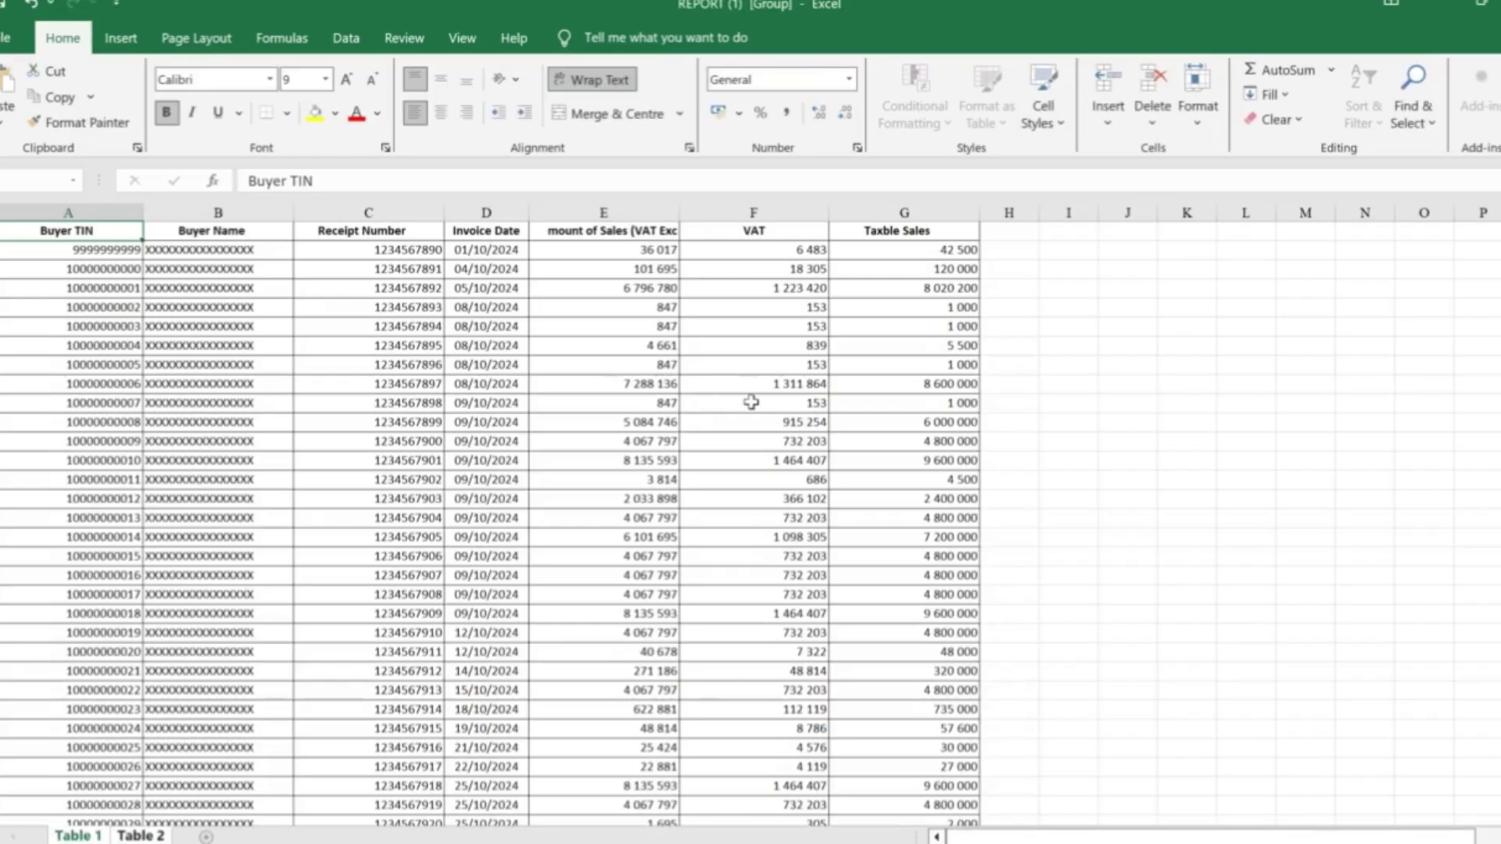
- Inspect individual cells in the Invoice Date and VAT columns of the converted spreadsheet
{"action": "left_click", "coordinate": [458, 356]}
{"action": "left_click", "coordinate": [782, 383]}
{"action": "left_click", "coordinate": [795, 422]}
{"action": "left_click", "coordinate": [794, 517]}
{"action": "left_click_drag", "start_coordinate": [793, 537], "coordinate": [794, 555]}
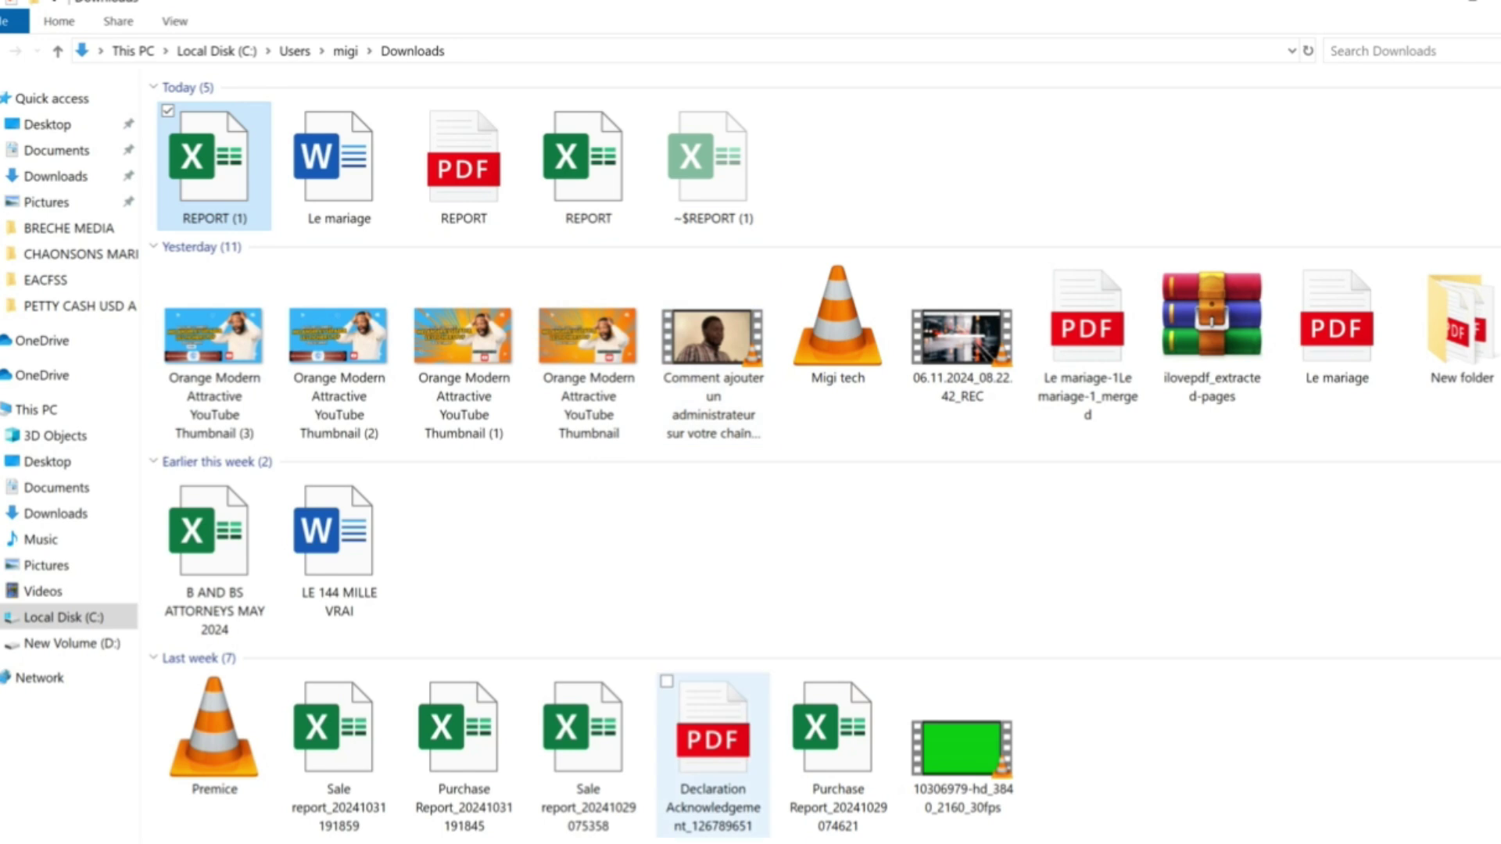
- Leave File Explorer for iLovePDF's home page in Chrome and look through the available PDF tools
{"action": "left_click", "coordinate": [1410, 5]}
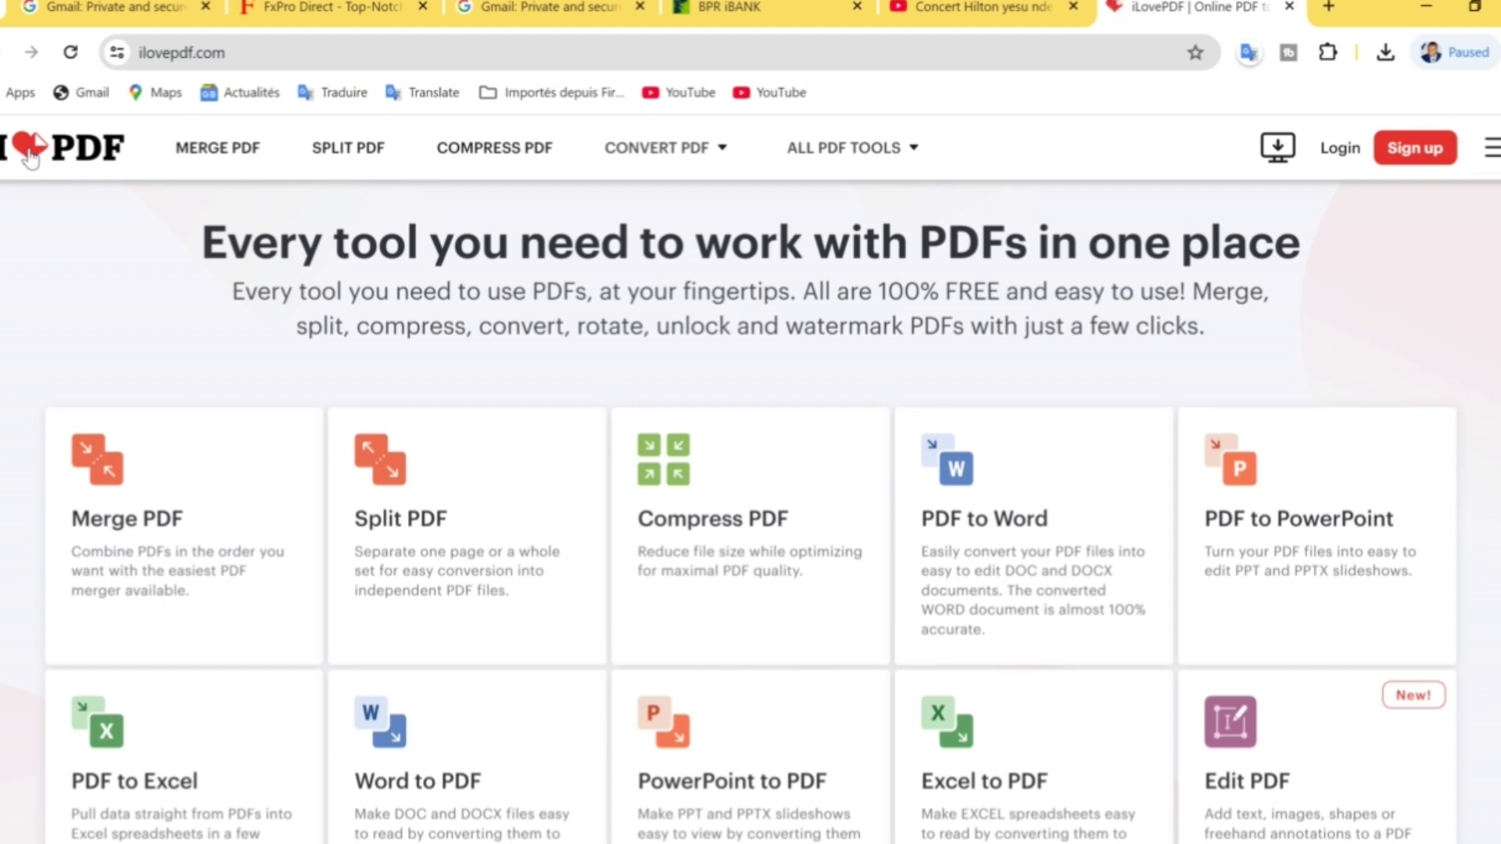
{"action": "scroll", "coordinate": [814, 429], "scroll_direction": "down", "scroll_amount": 15}
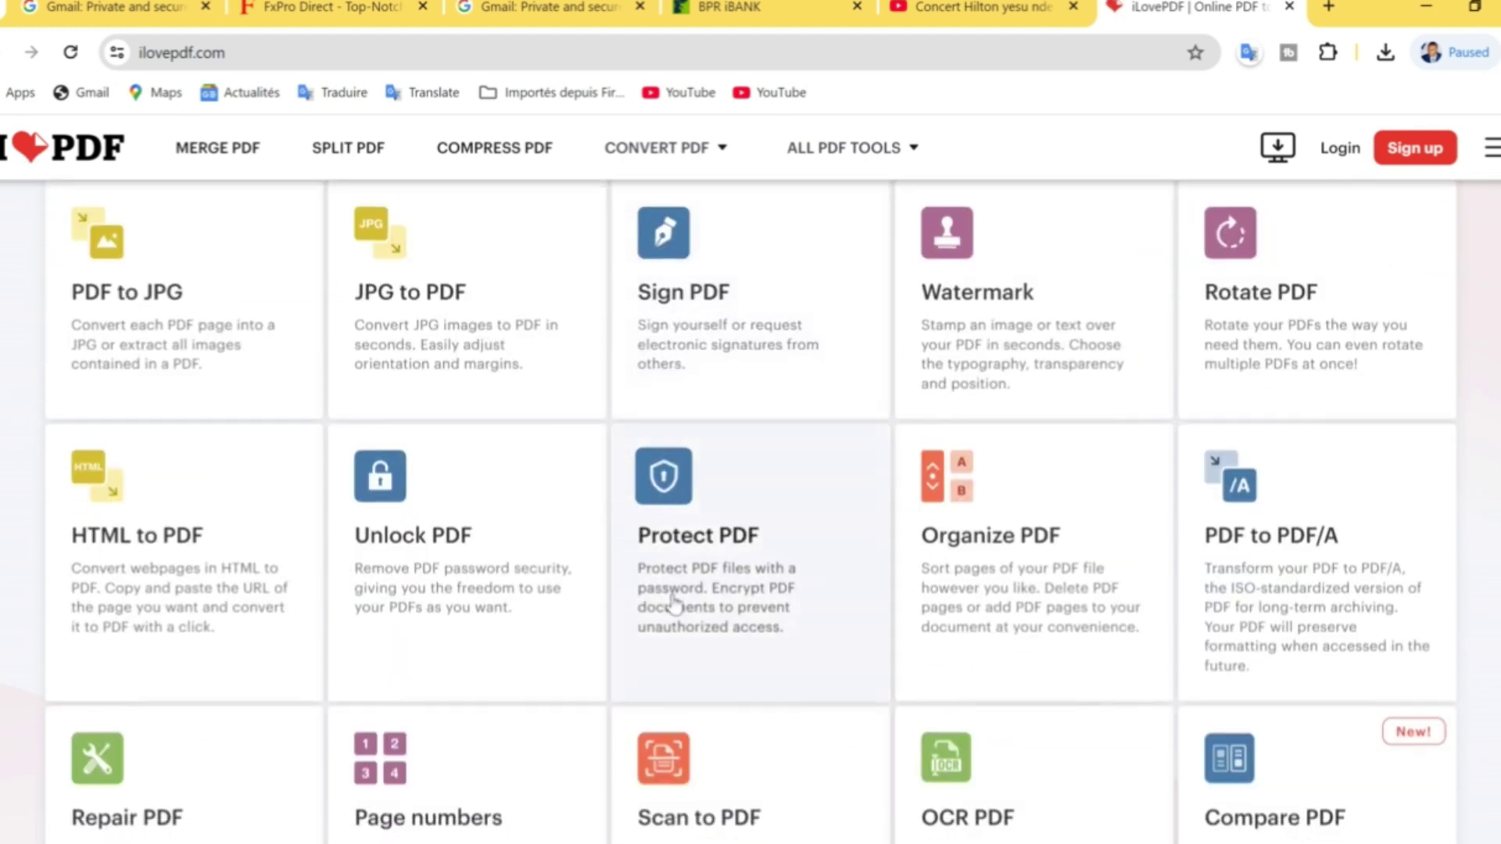
{"action": "scroll", "coordinate": [676, 604], "scroll_direction": "up", "scroll_amount": 7}
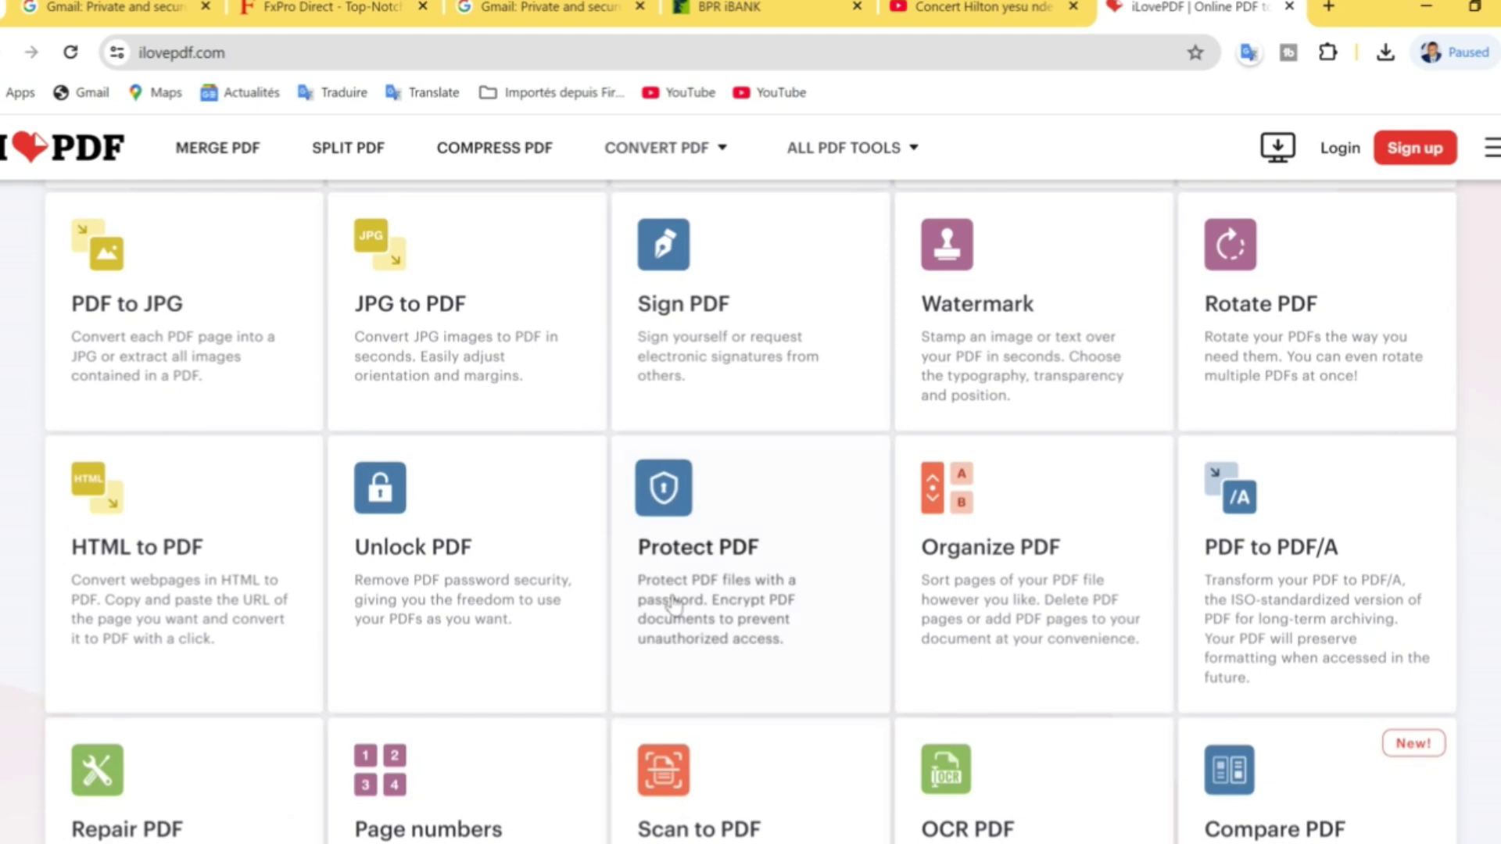
{"action": "scroll", "coordinate": [676, 604], "scroll_direction": "up", "scroll_amount": 2}
{"action": "scroll", "coordinate": [674, 603], "scroll_direction": "up", "scroll_amount": 6}
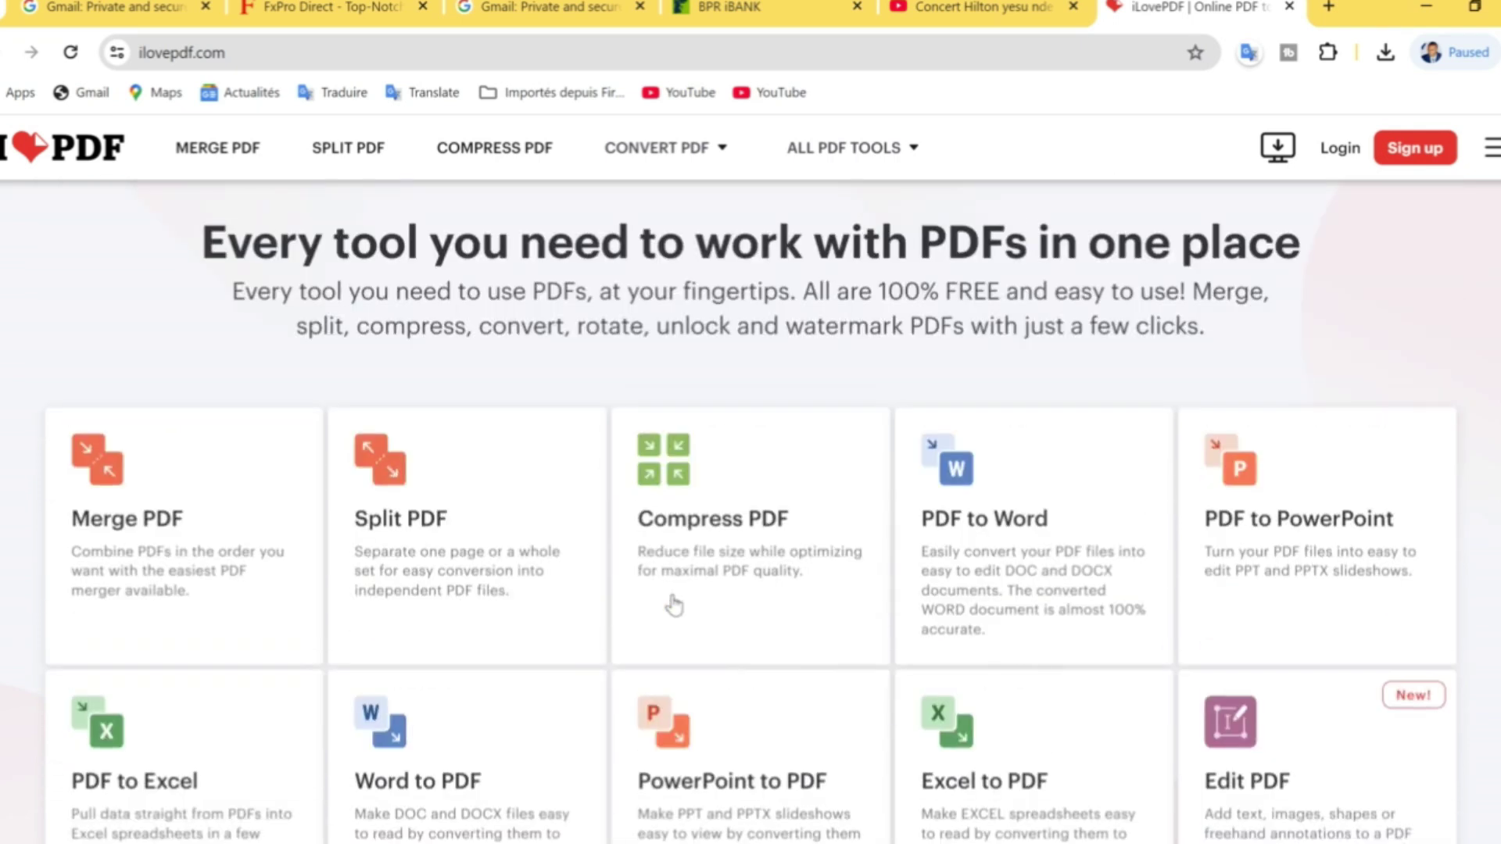